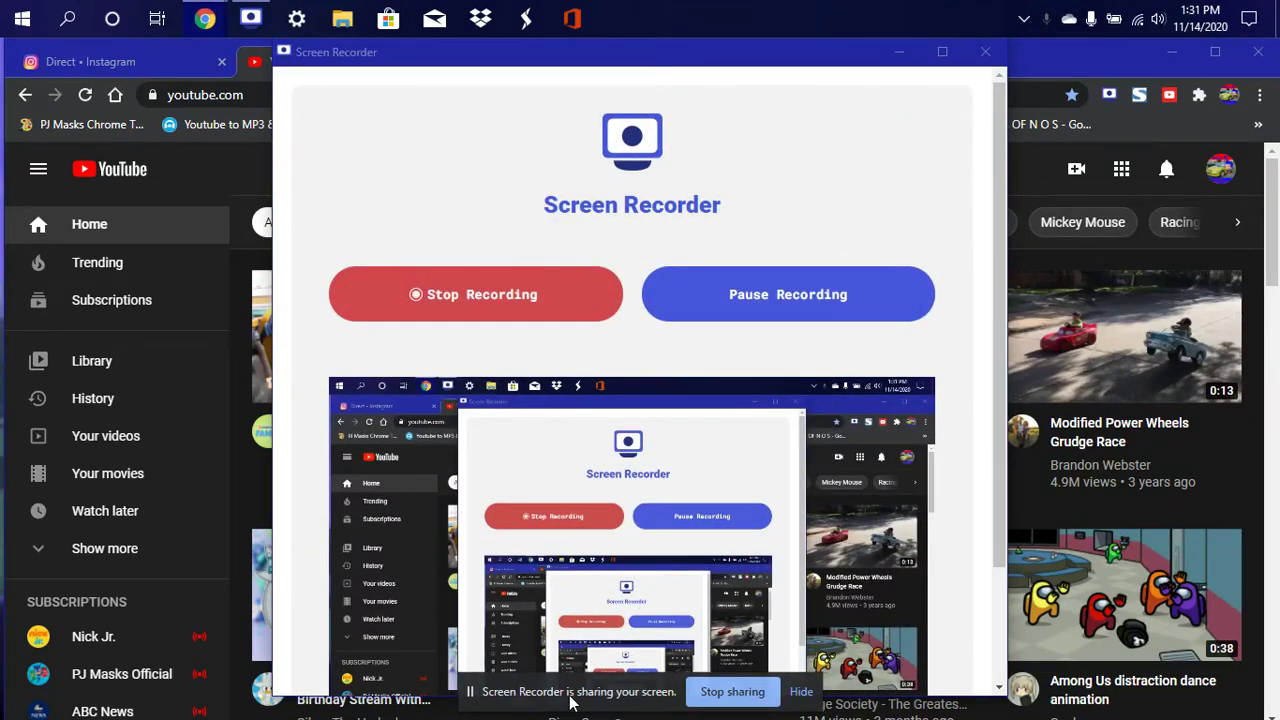
# Move the screen-sharing notice to the top and minimize Screen Recorder after shortening its window.
pyautogui.moveTo(573, 703); pyautogui.dragTo(737, 23)
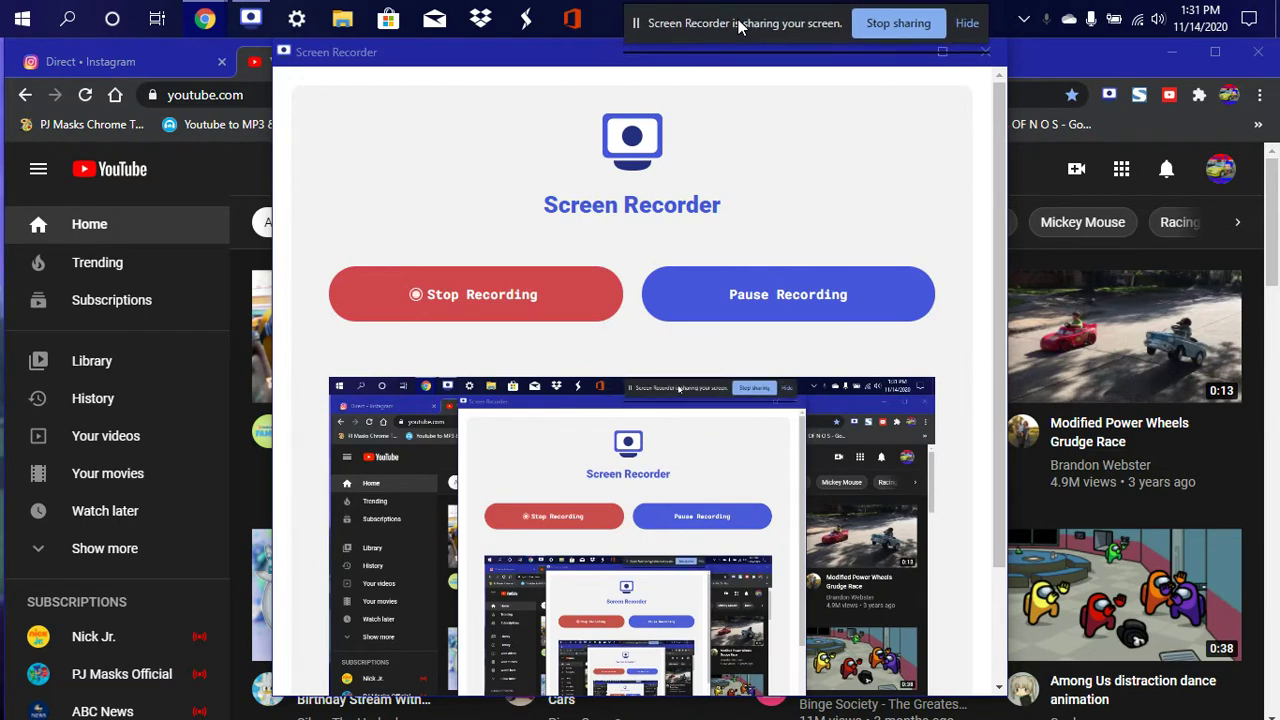
pyautogui.click(909, 60)
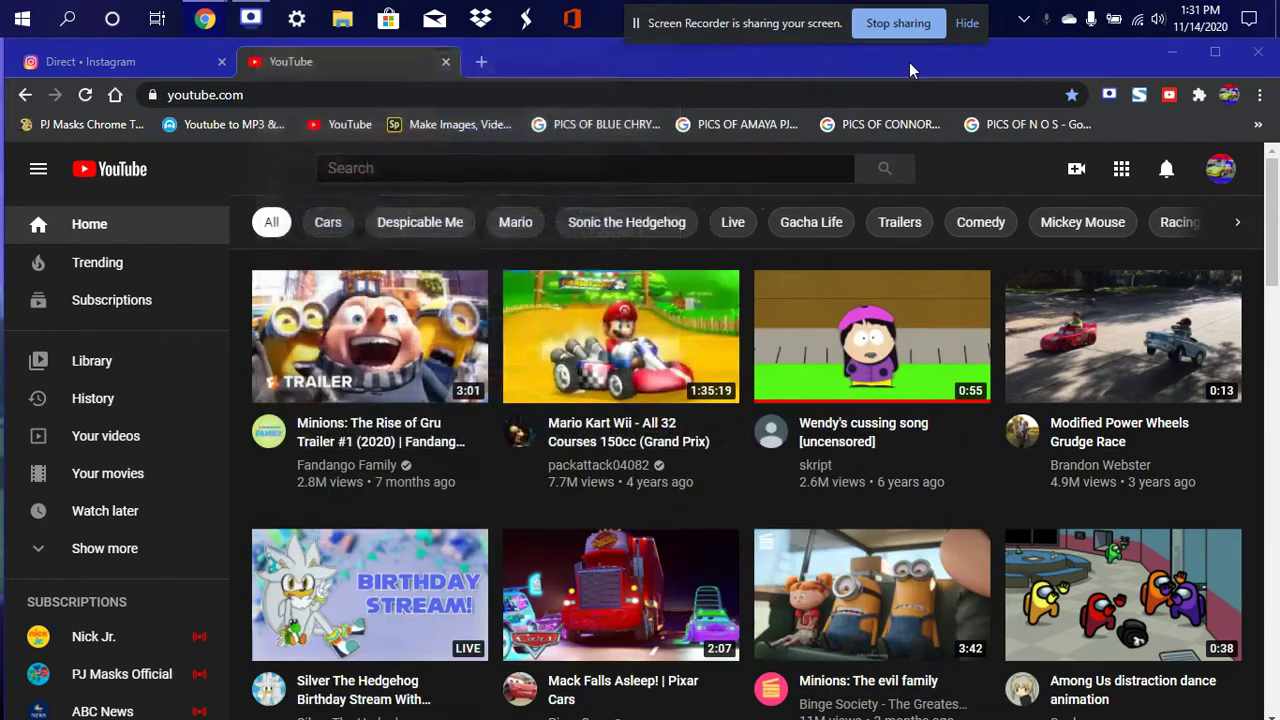
pyautogui.click(252, 20)
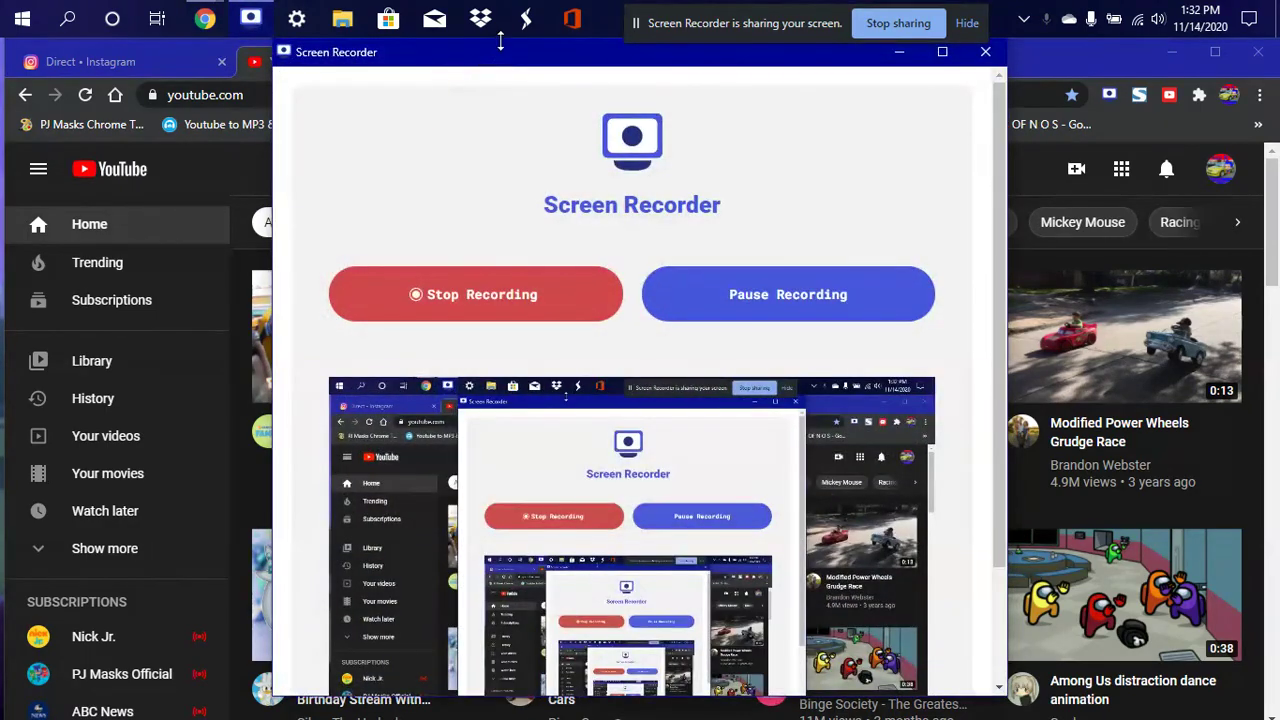
pyautogui.moveTo(500, 40); pyautogui.dragTo(757, 80)
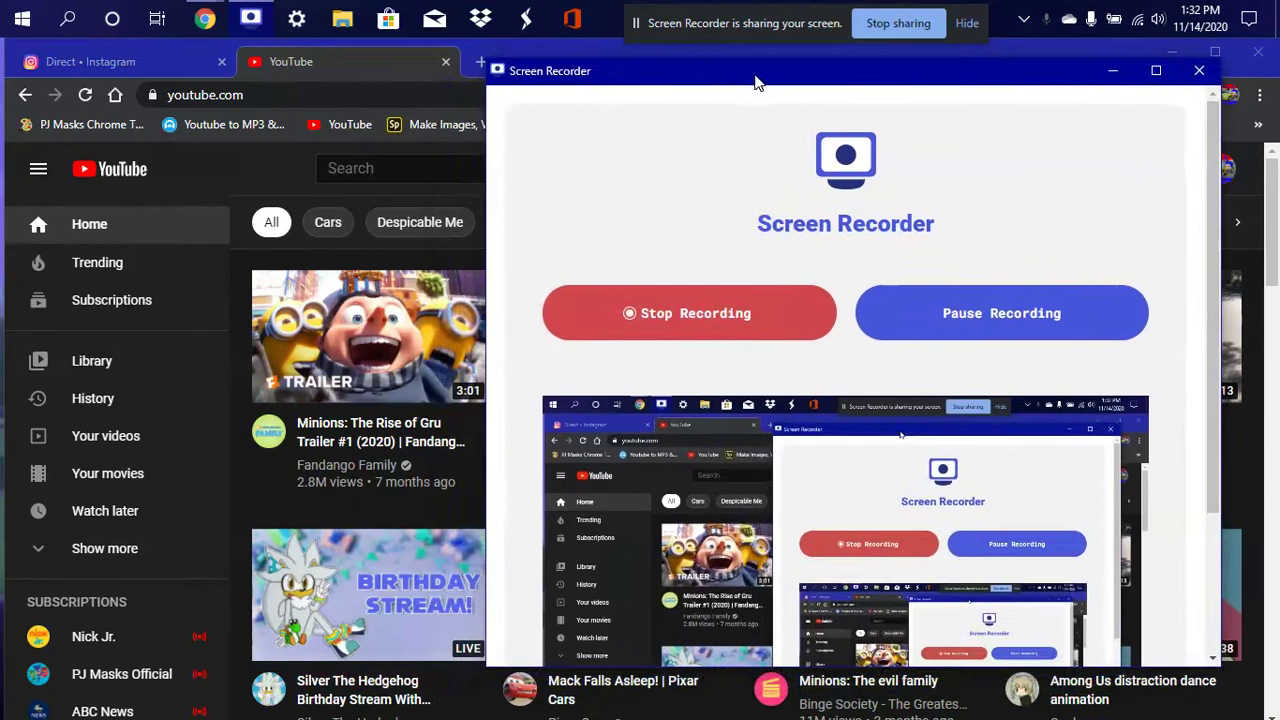
pyautogui.click(1112, 70)
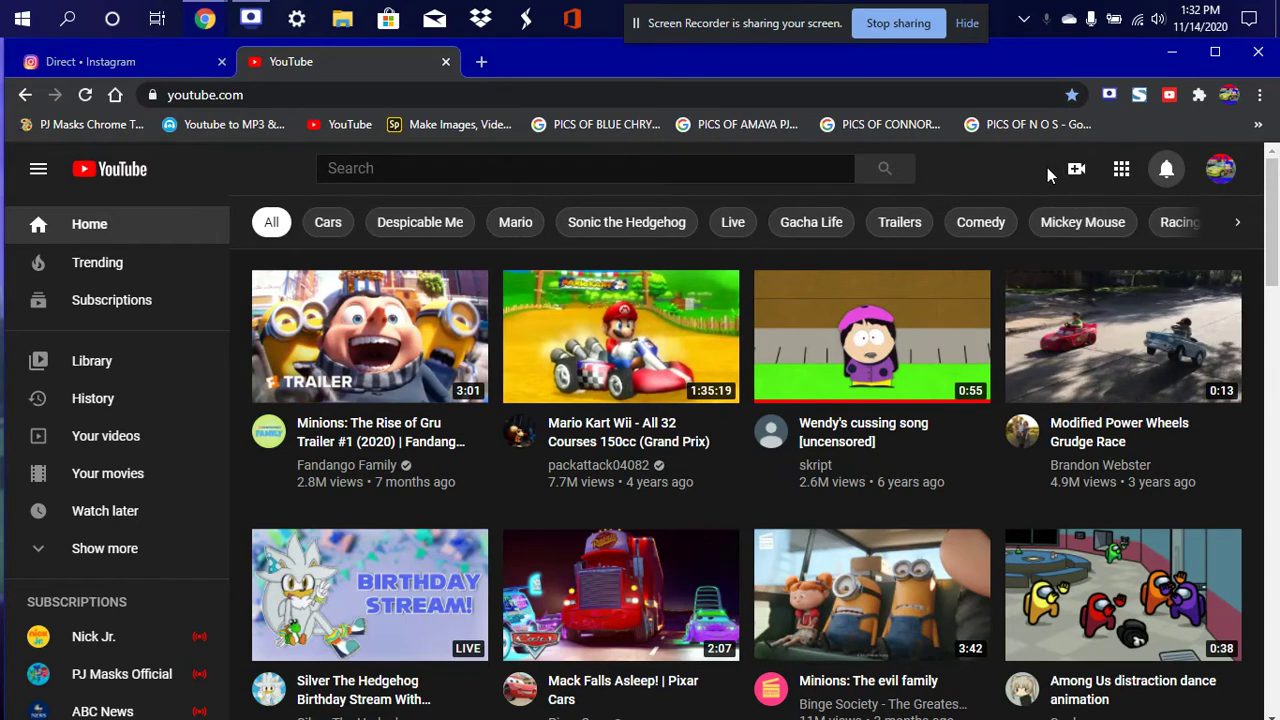
# Go to Your channel from the account menu and open the Create options to upload.
pyautogui.click(1220, 168)
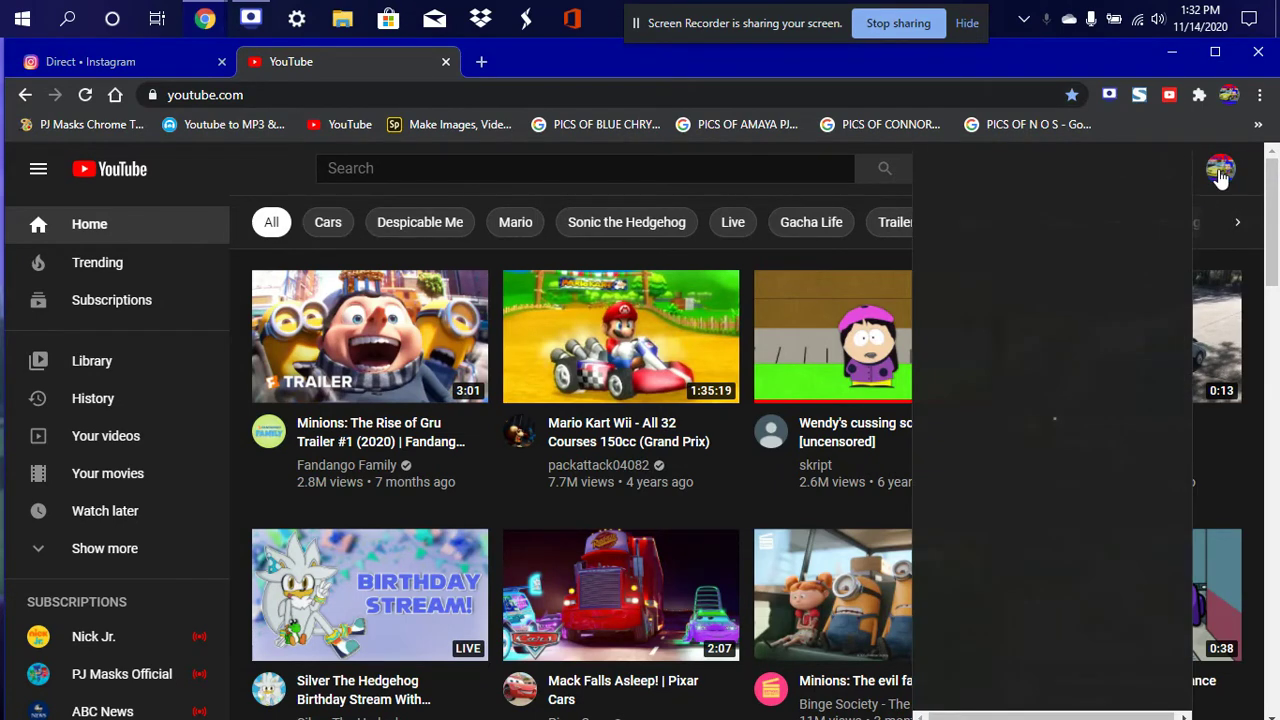
pyautogui.click(1037, 276)
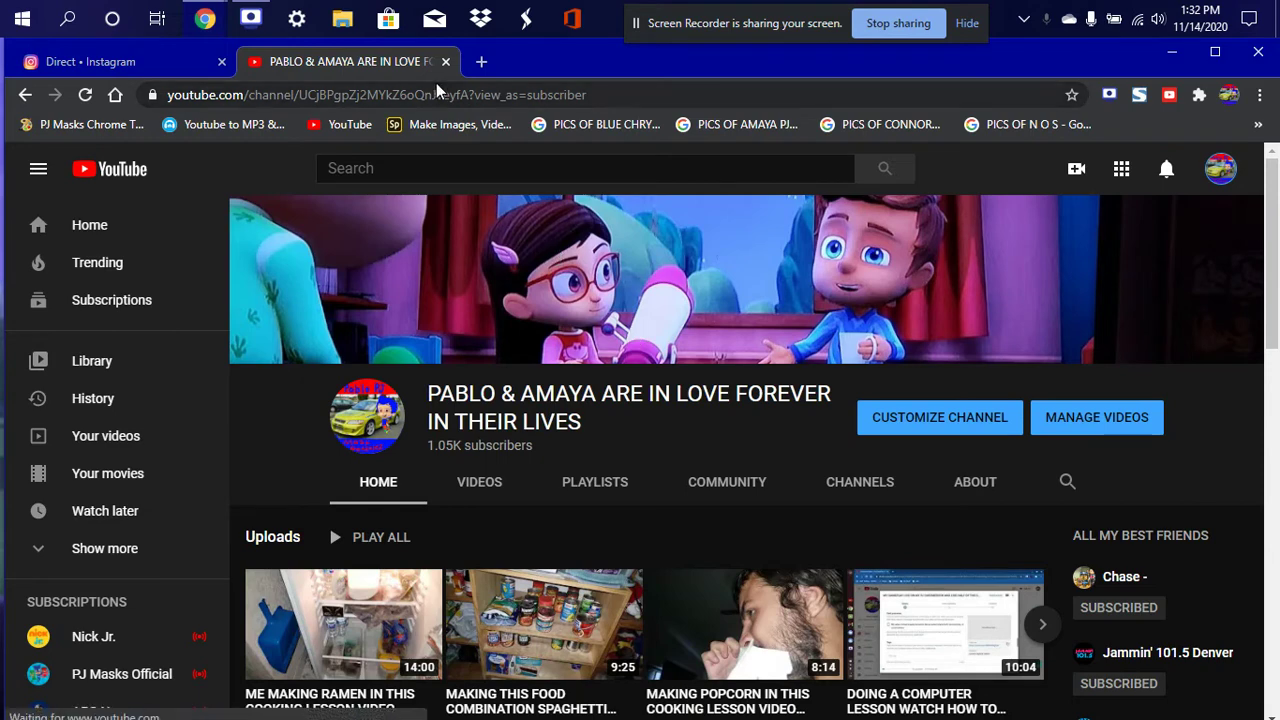
pyautogui.click(1076, 169)
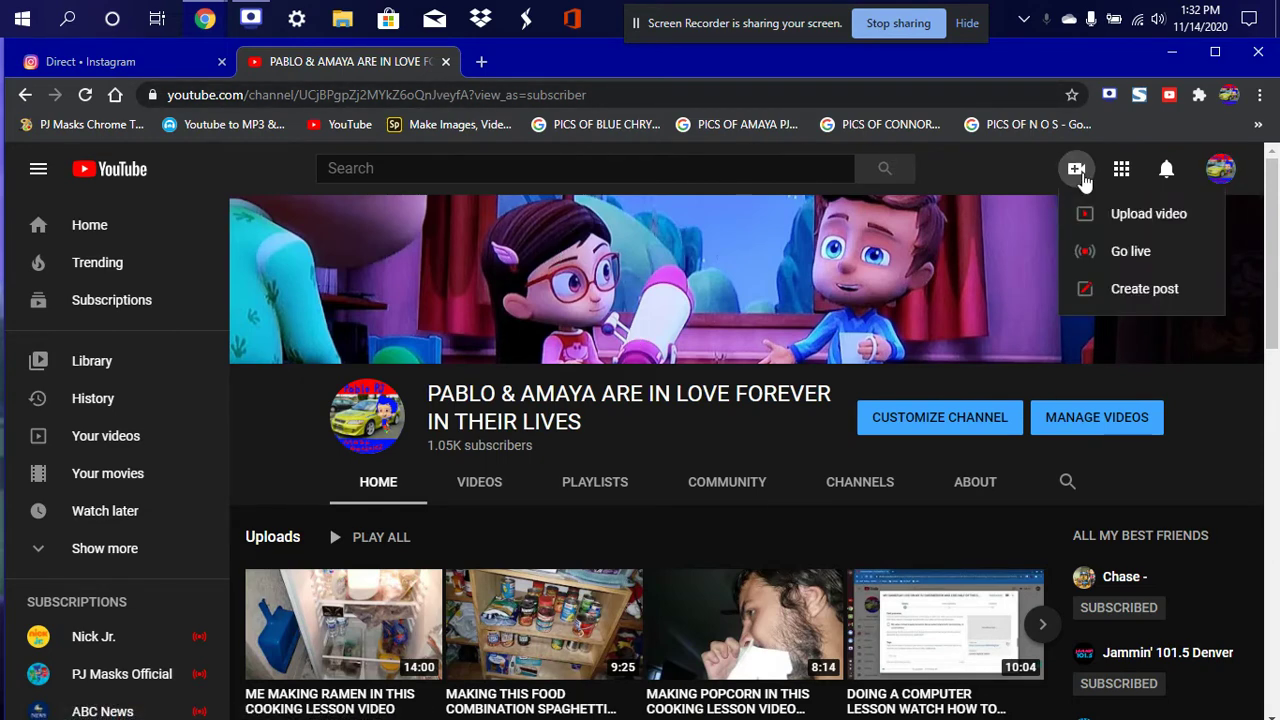
# Start a new video upload and close the Instagram tab.
pyautogui.click(1135, 226)
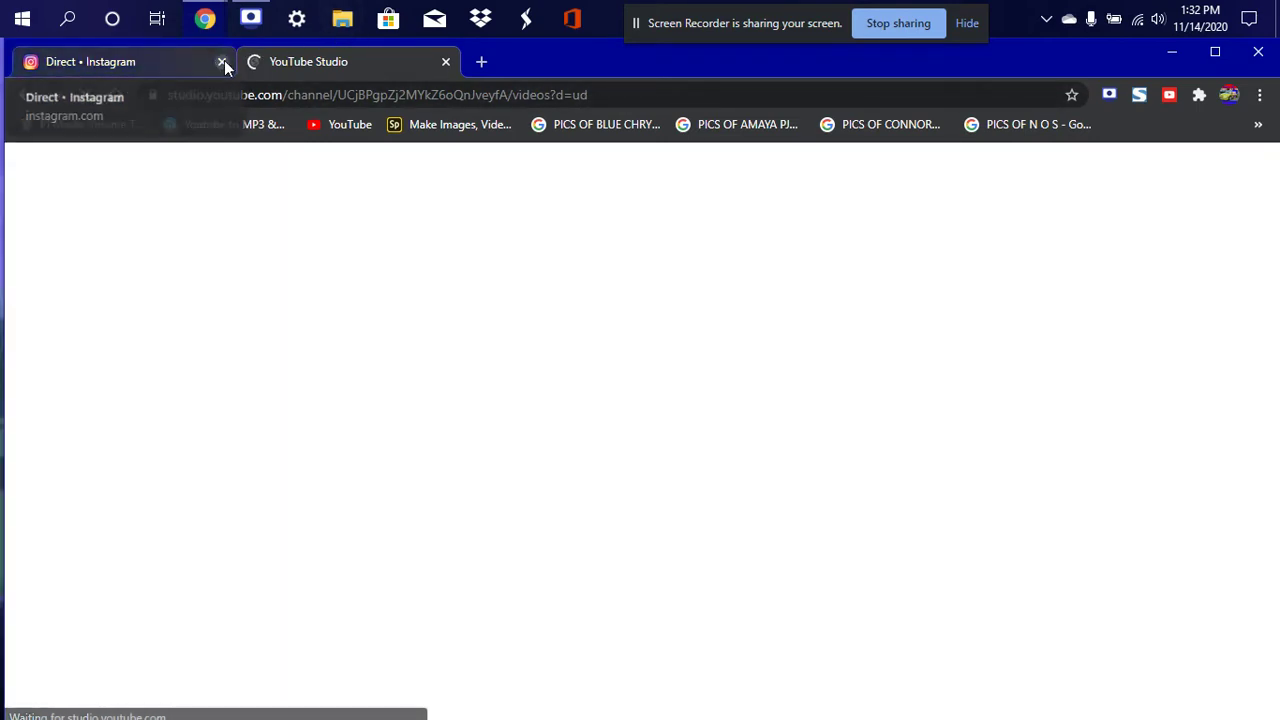
pyautogui.click(222, 61)
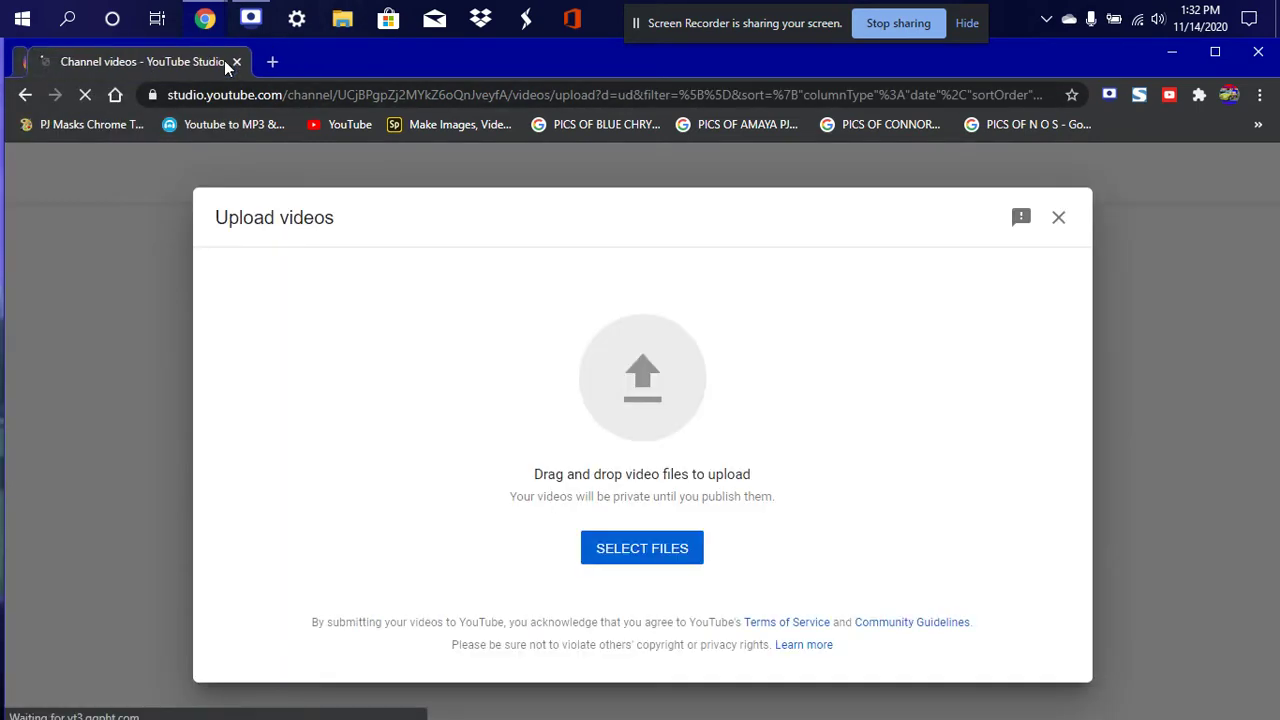
# Select GAME.webm from the Downloads folder as the video to upload.
pyautogui.click(640, 560)
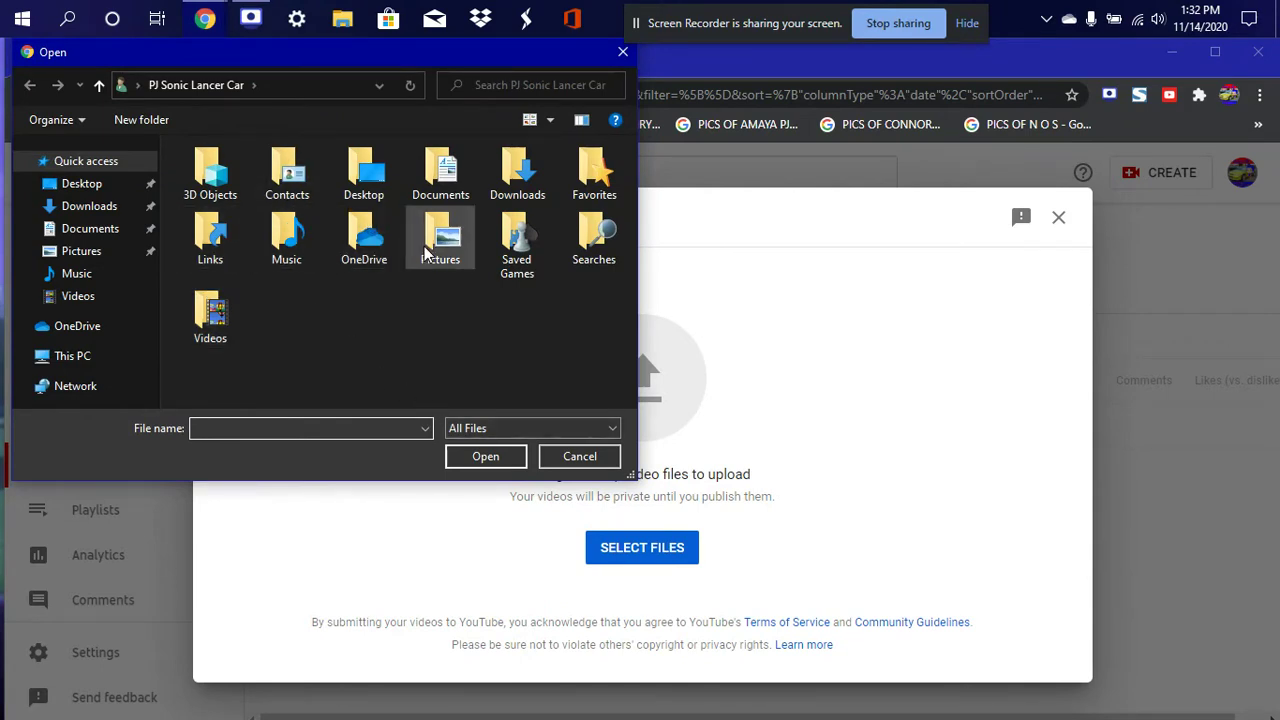
pyautogui.doubleClick(207, 314)
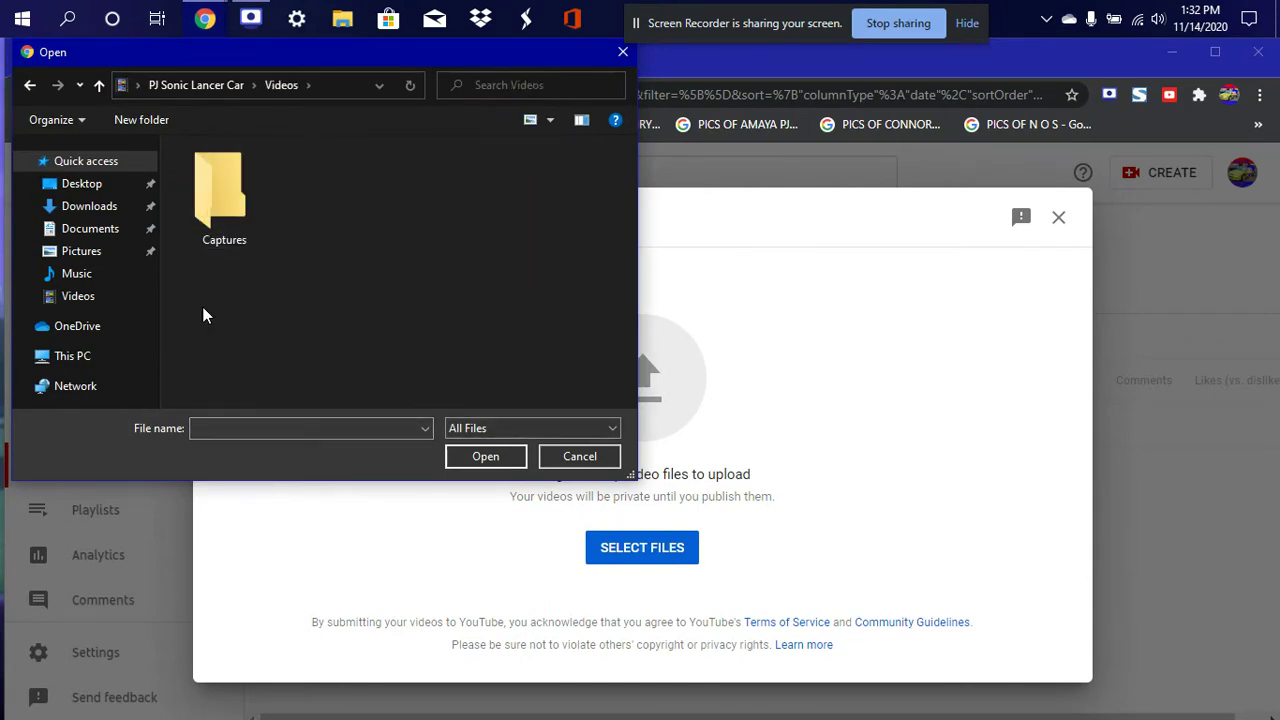
pyautogui.click(96, 207)
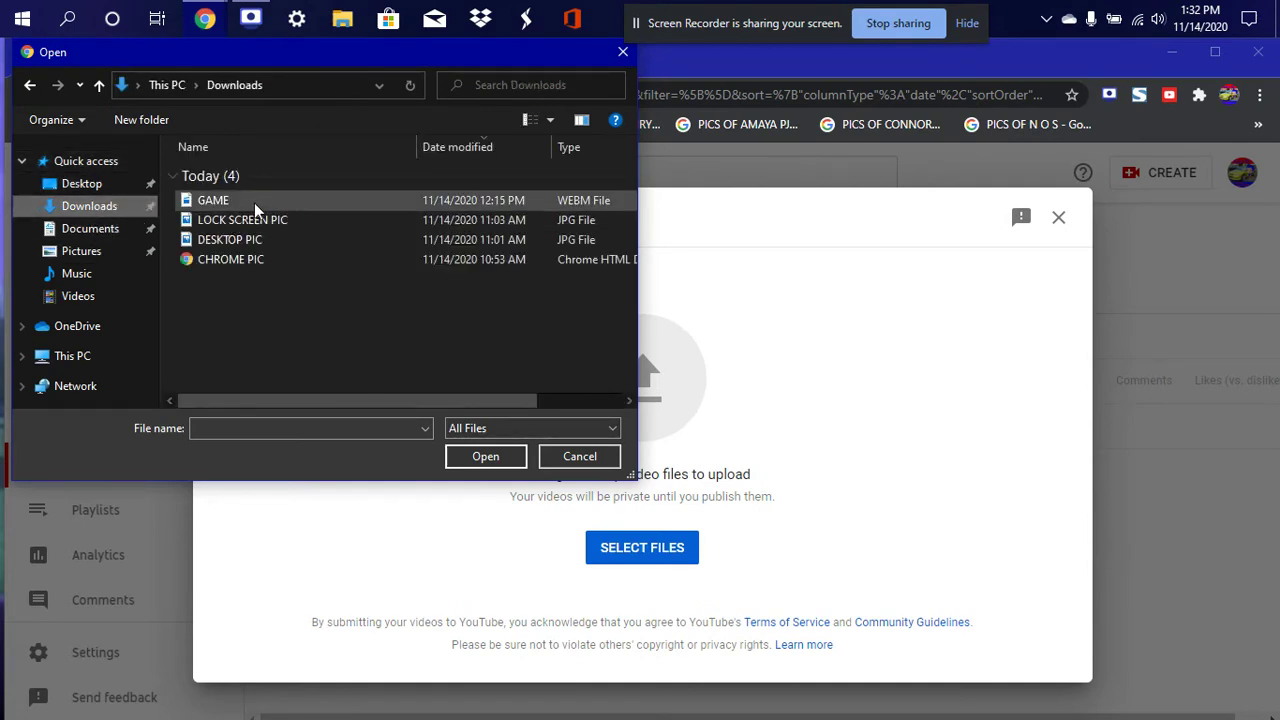
pyautogui.doubleClick(440, 203)
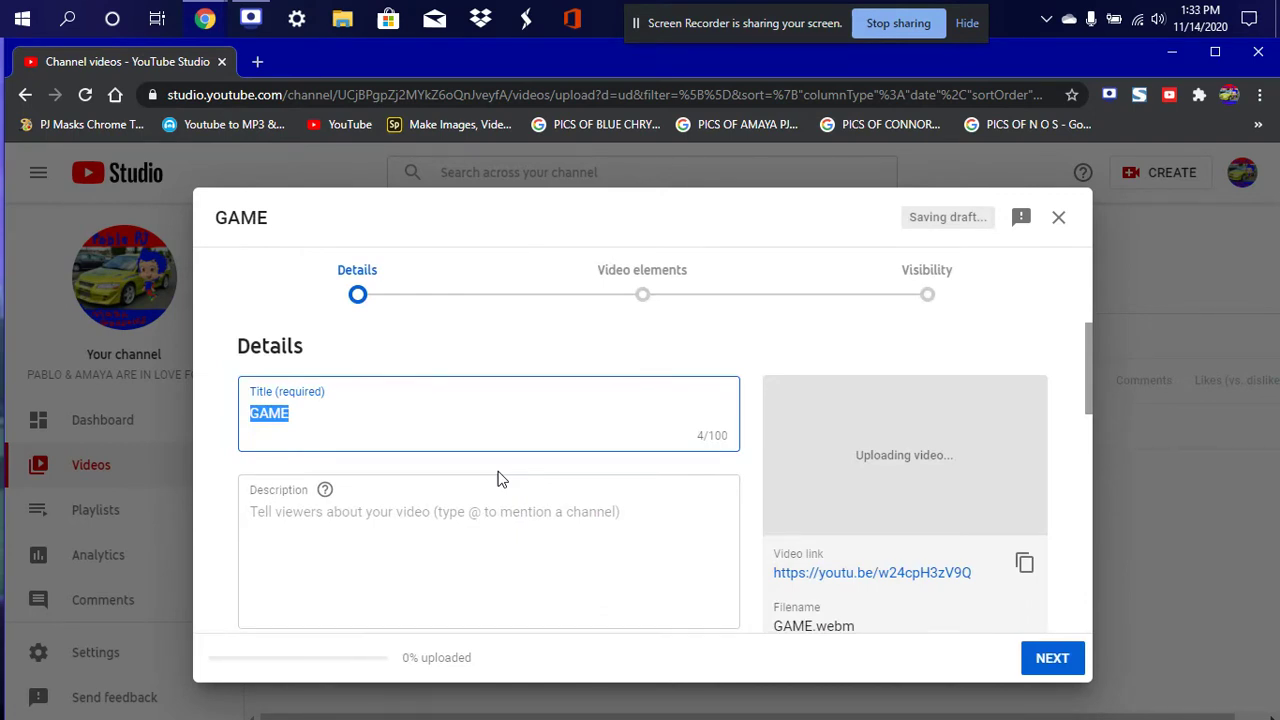
# Replace the GAME title with 'MY MARIOKART 64 GAMEPLAY ON MY NEW WINDOWS 10 COMPUTER ENJOY THE NEW UPLOAD THE NEW GAMEPLAY'.
pyautogui.moveTo(209, 20)
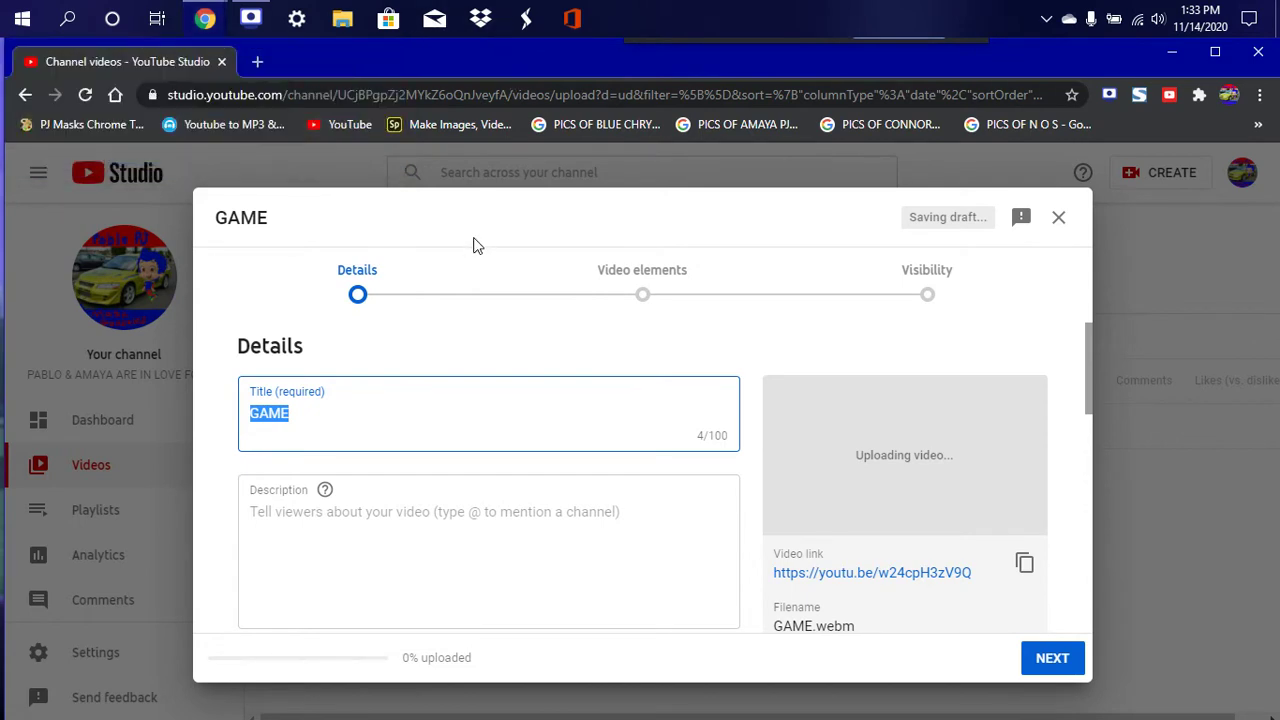
pyautogui.click(382, 429)
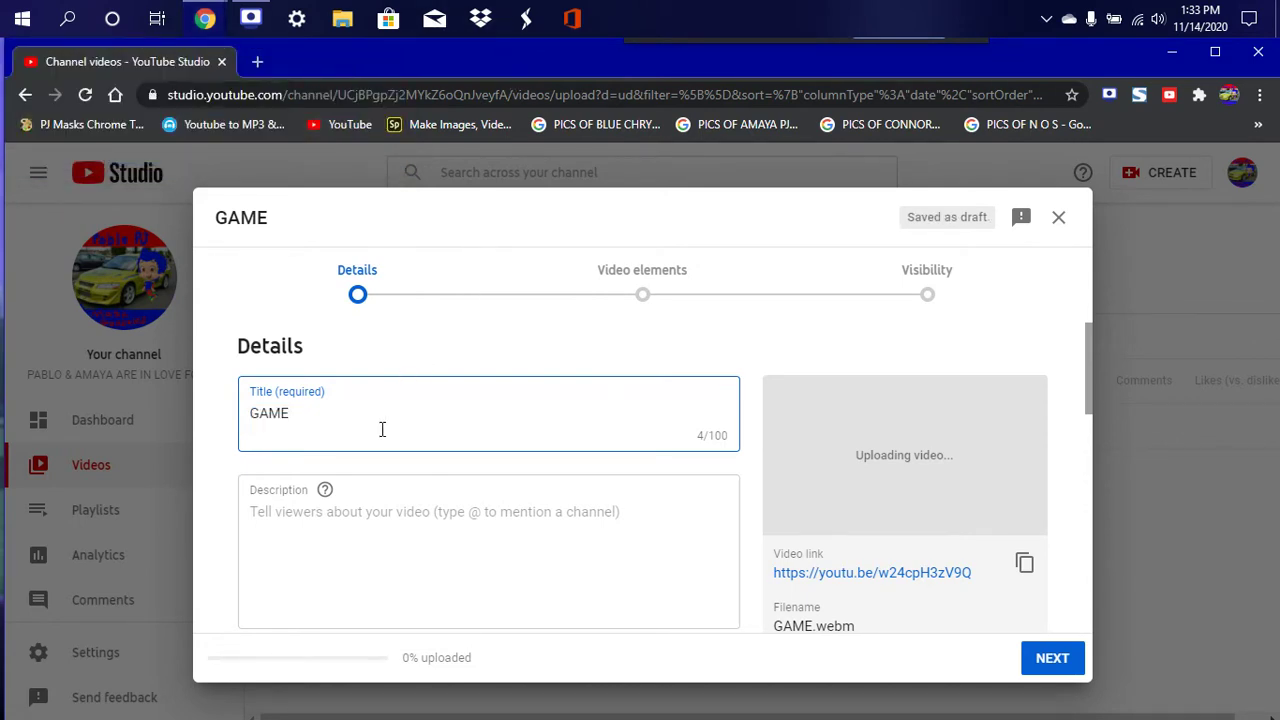
pyautogui.press('BackSpace')
pyautogui.press('BackSpace')
pyautogui.press('BackSpace')
pyautogui.press('BackSpace')
pyautogui.write('MY')
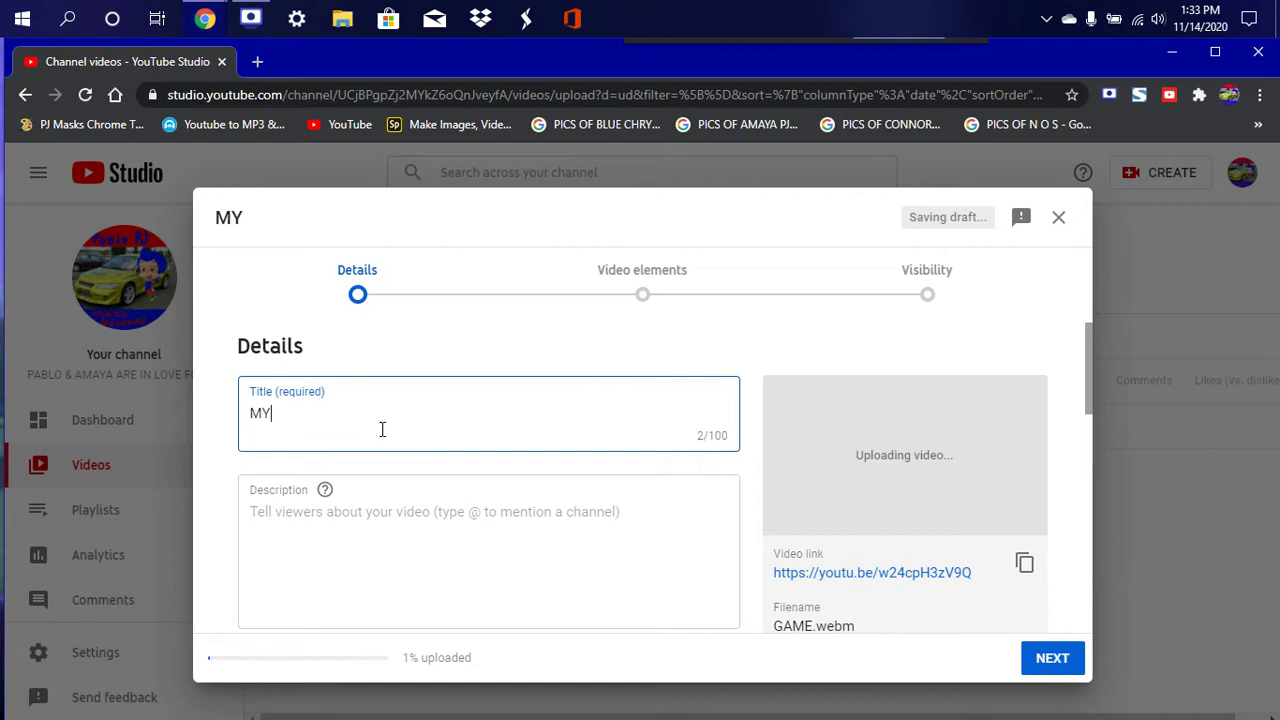
pyautogui.write(' MARIOKART ')
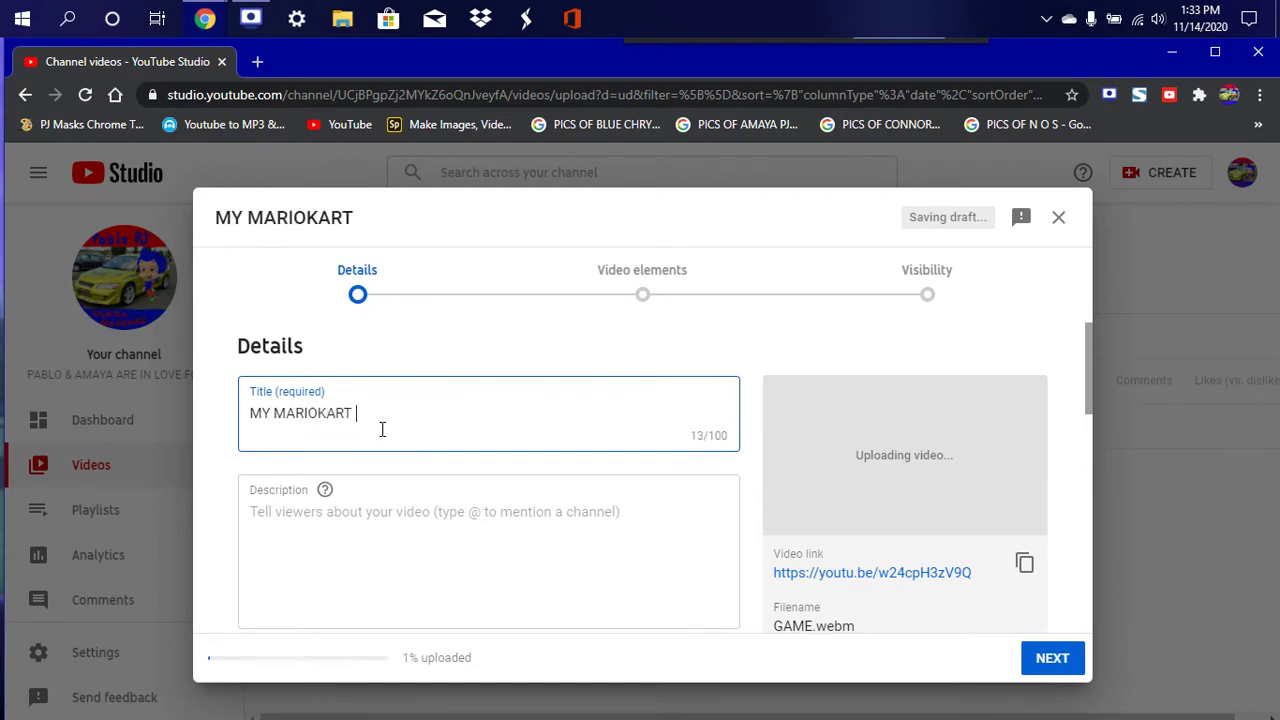
pyautogui.write('64 GAMEPLA')
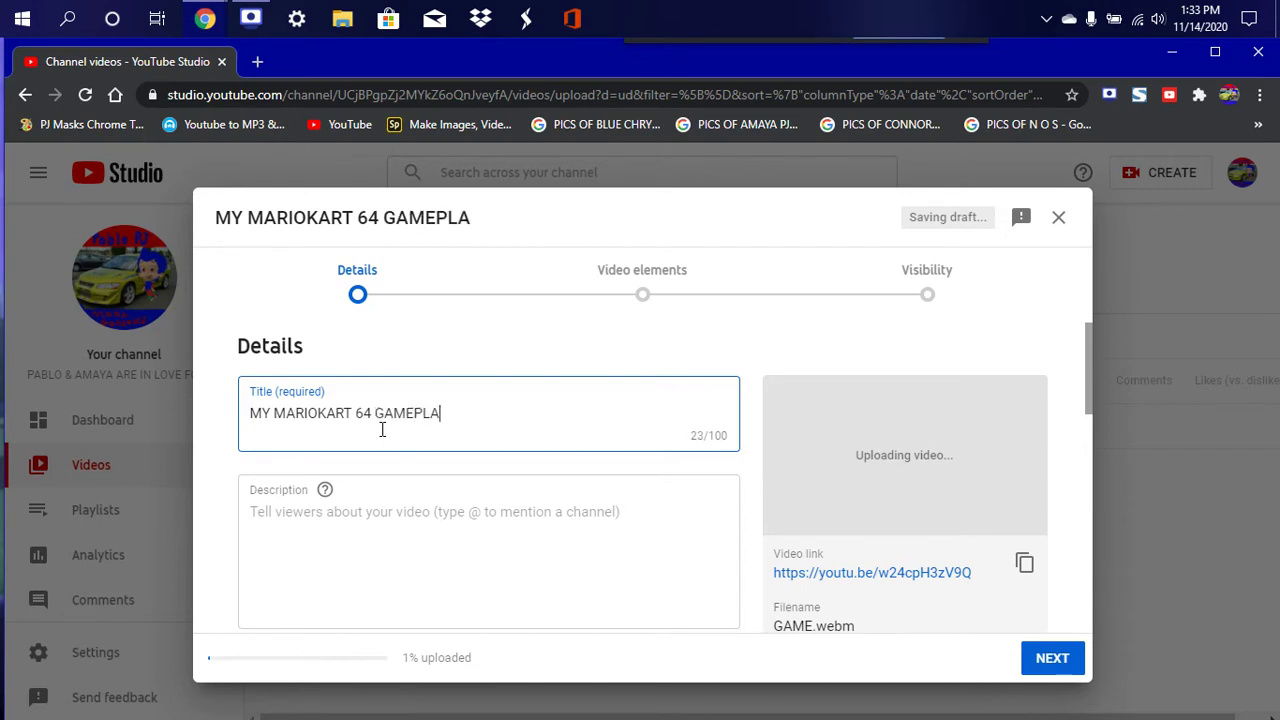
pyautogui.write('Y ON MY NEW WIND')
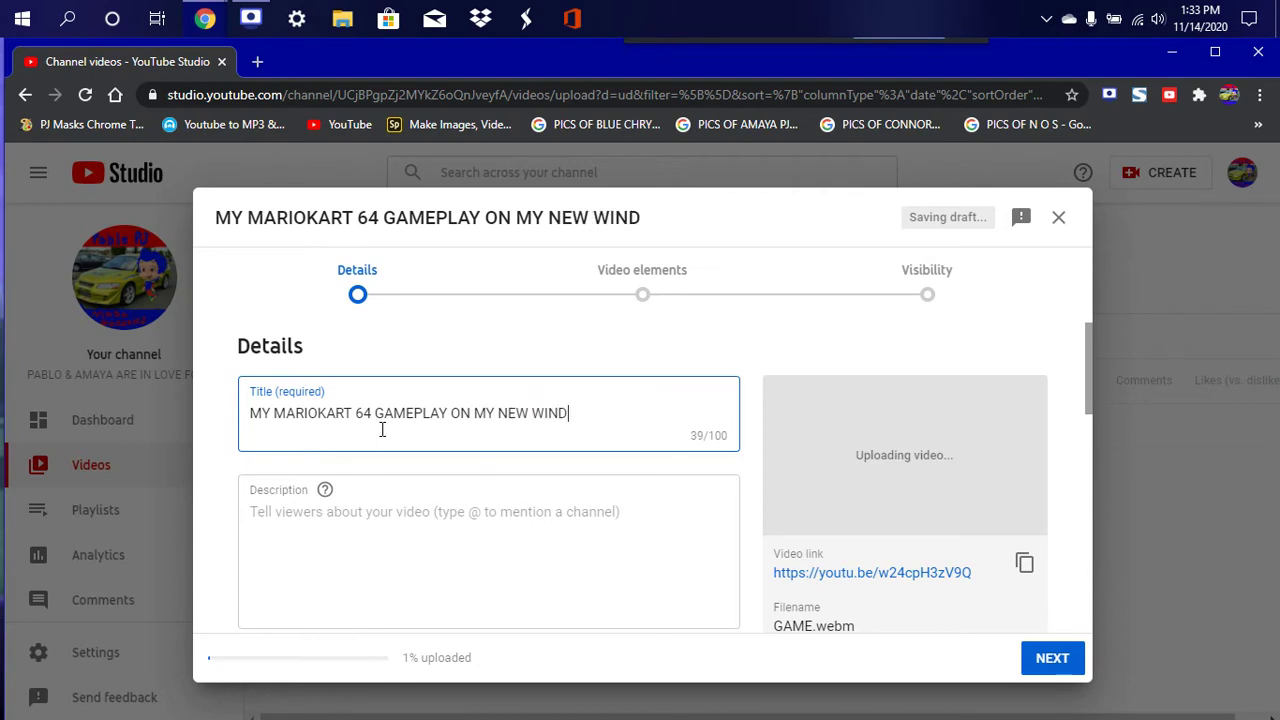
pyautogui.write('OWS 10 C')
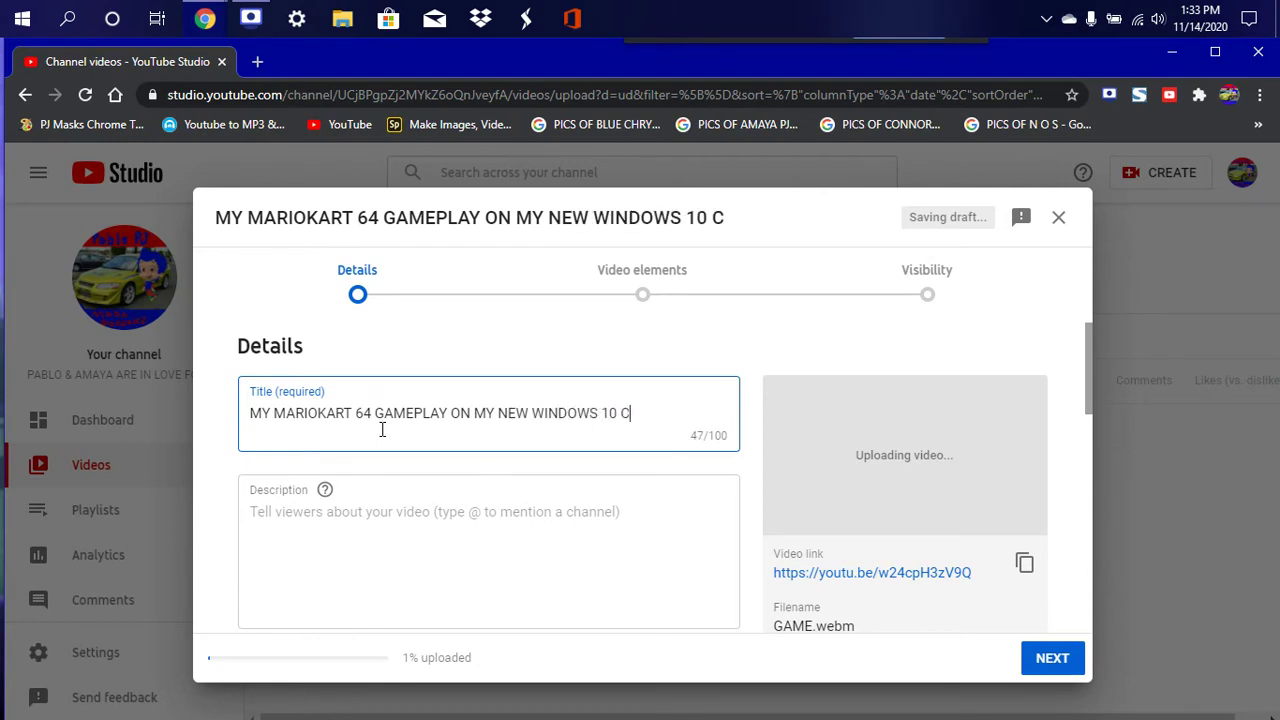
pyautogui.write('OMPUT')
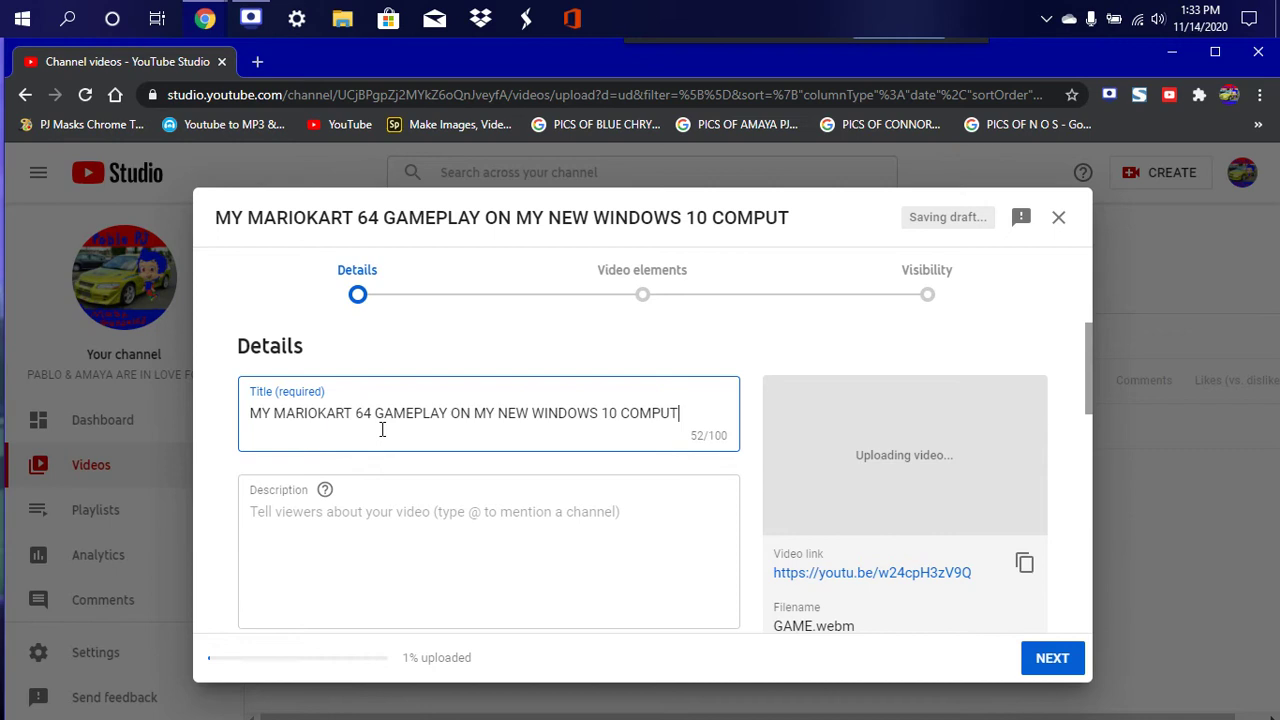
pyautogui.write('ER ENO')
pyautogui.press('BackSpace')
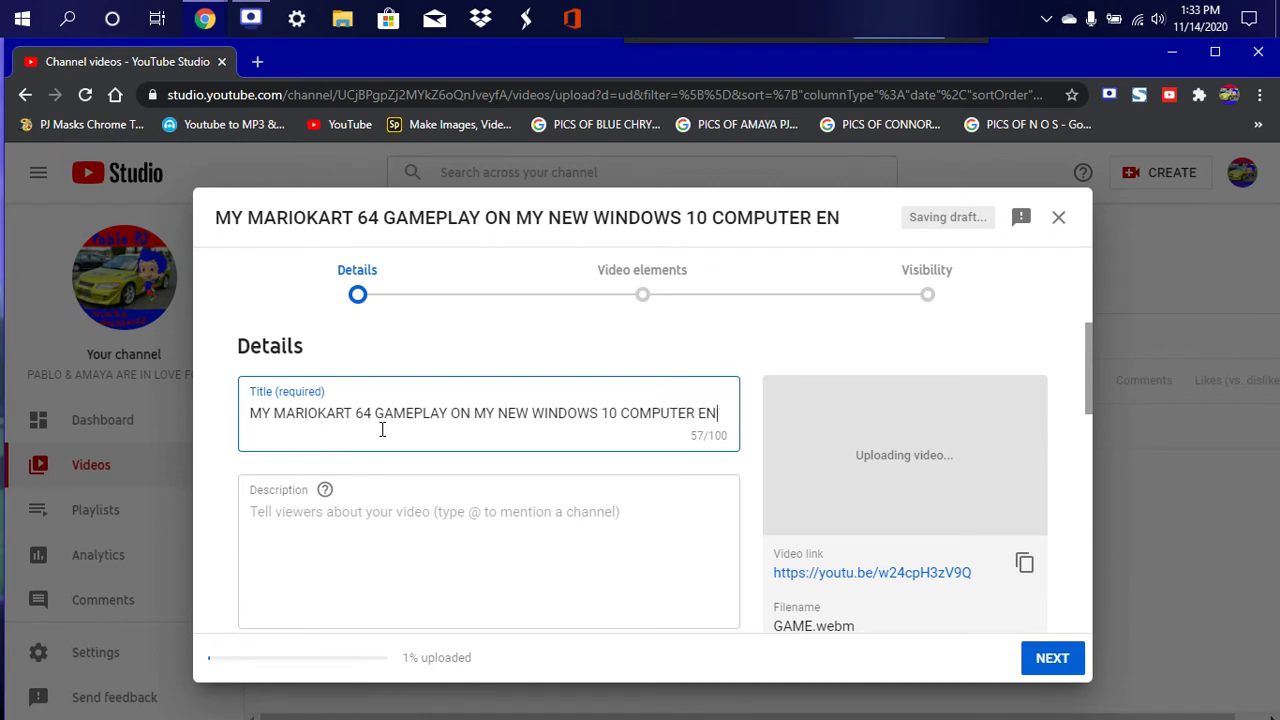
pyautogui.write('JOY THE NE')
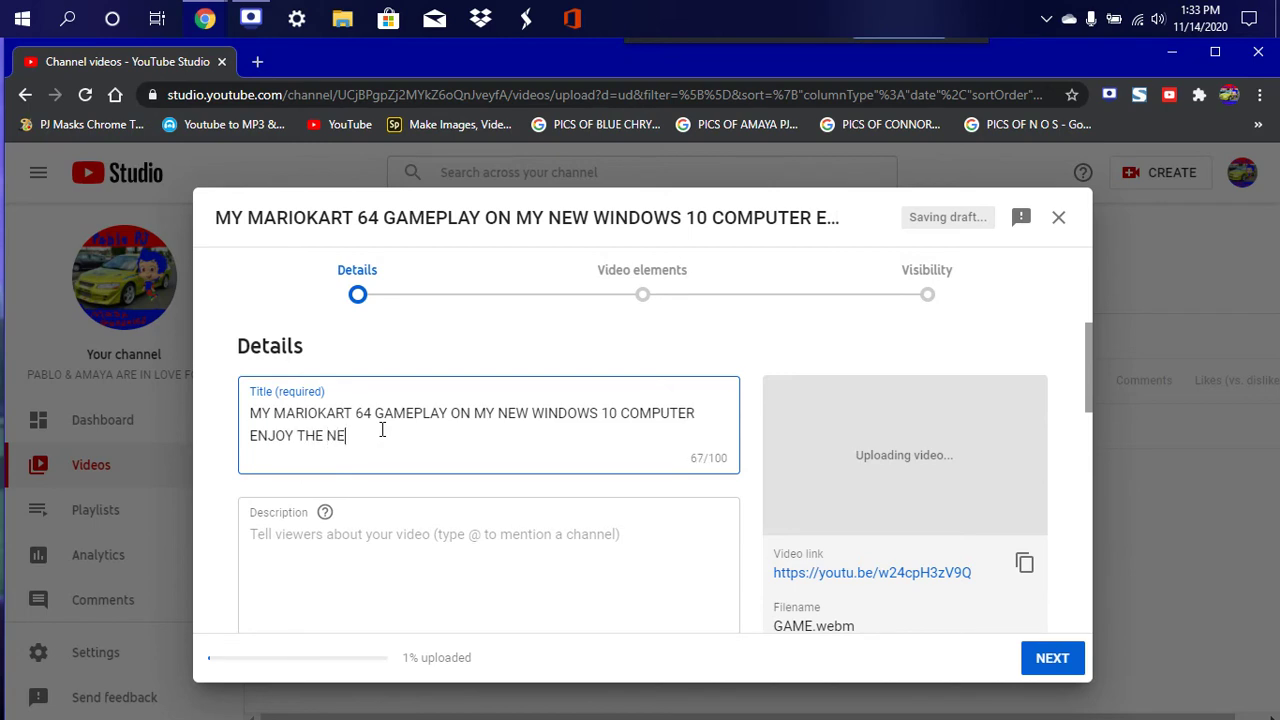
pyautogui.write('W UPLOAD THE NEW GAMEPLAY')
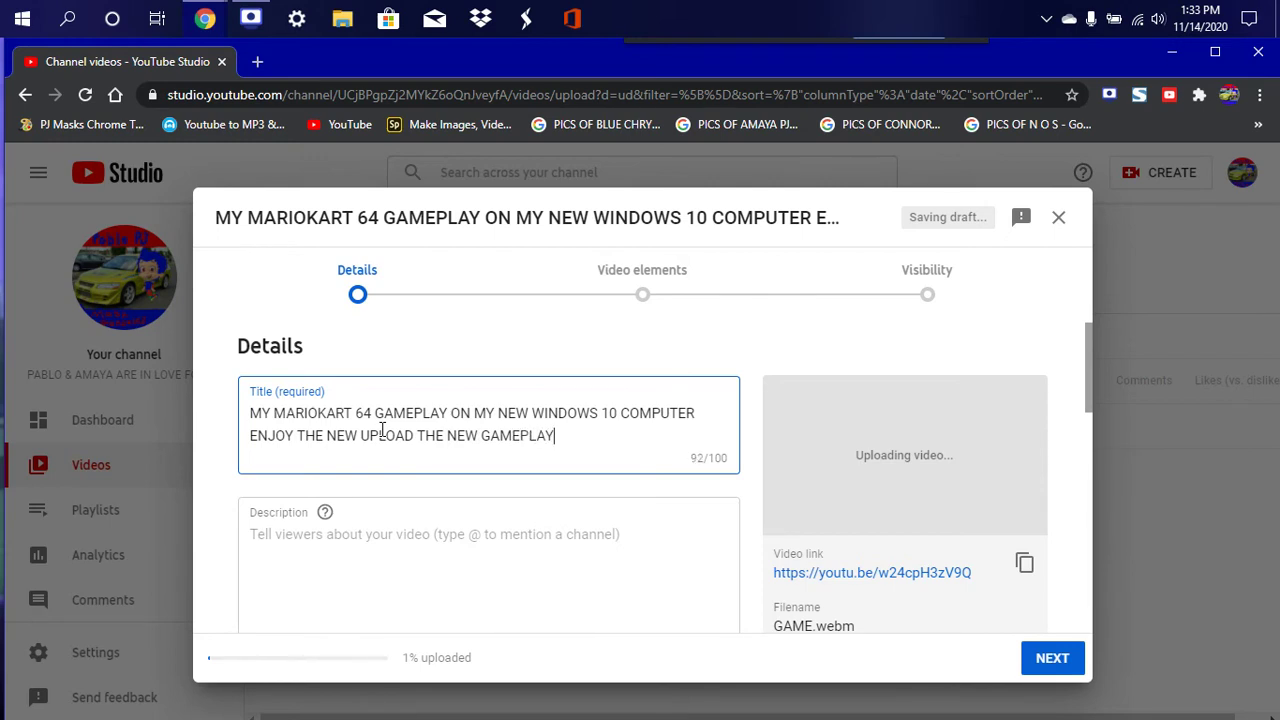
# Write the description's hashtags and a paragraph about the new Windows 10 computer and game audio.
pyautogui.click(432, 542)
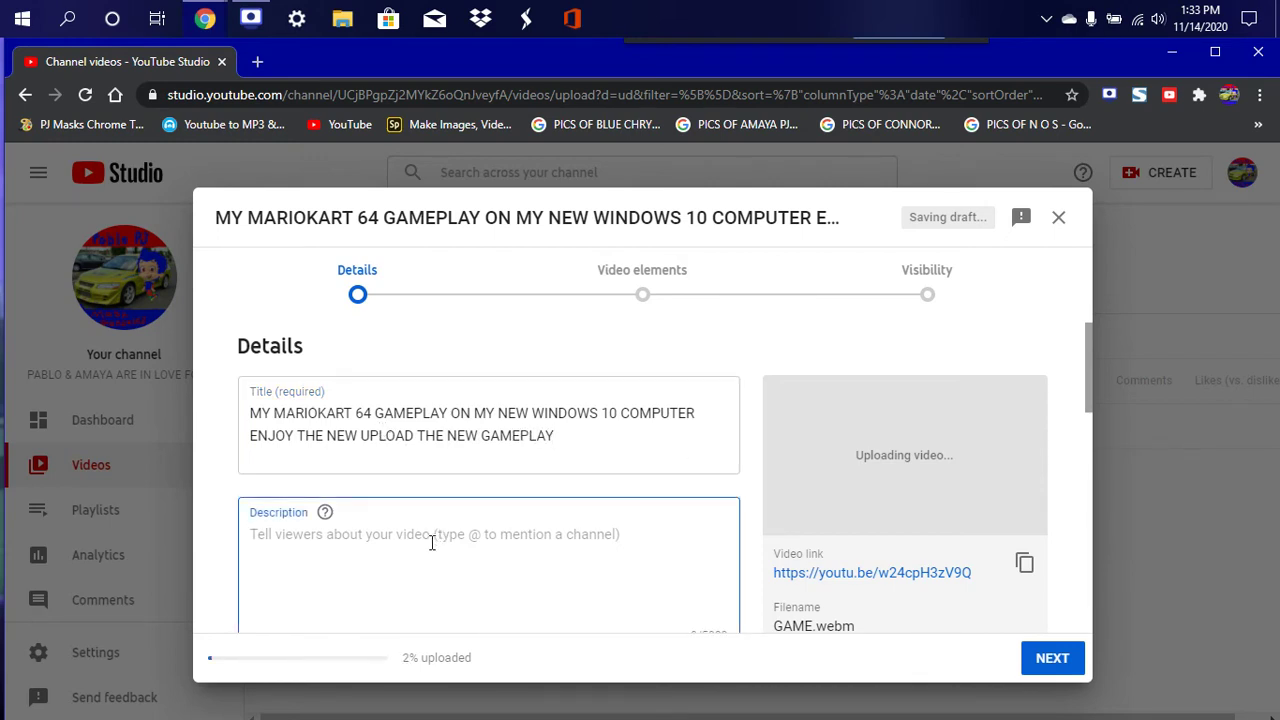
pyautogui.scroll(-1, 432, 542)
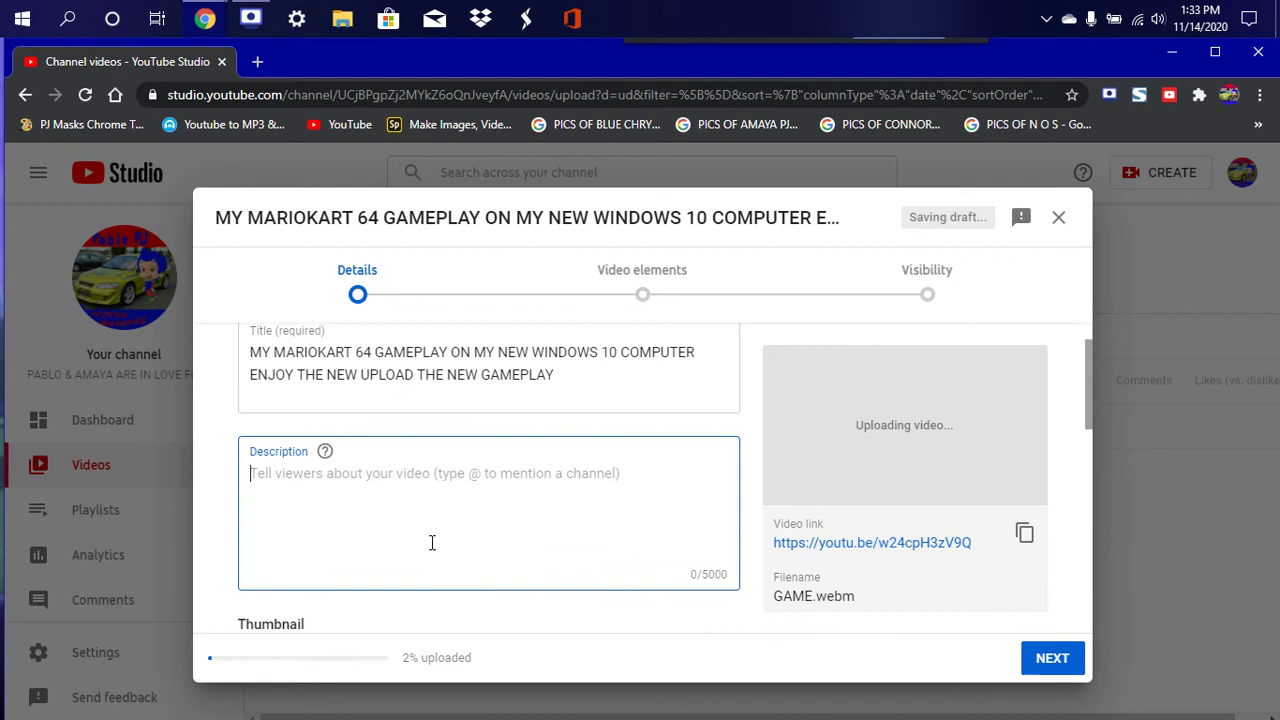
pyautogui.write('#Amaya100 #Pablo')
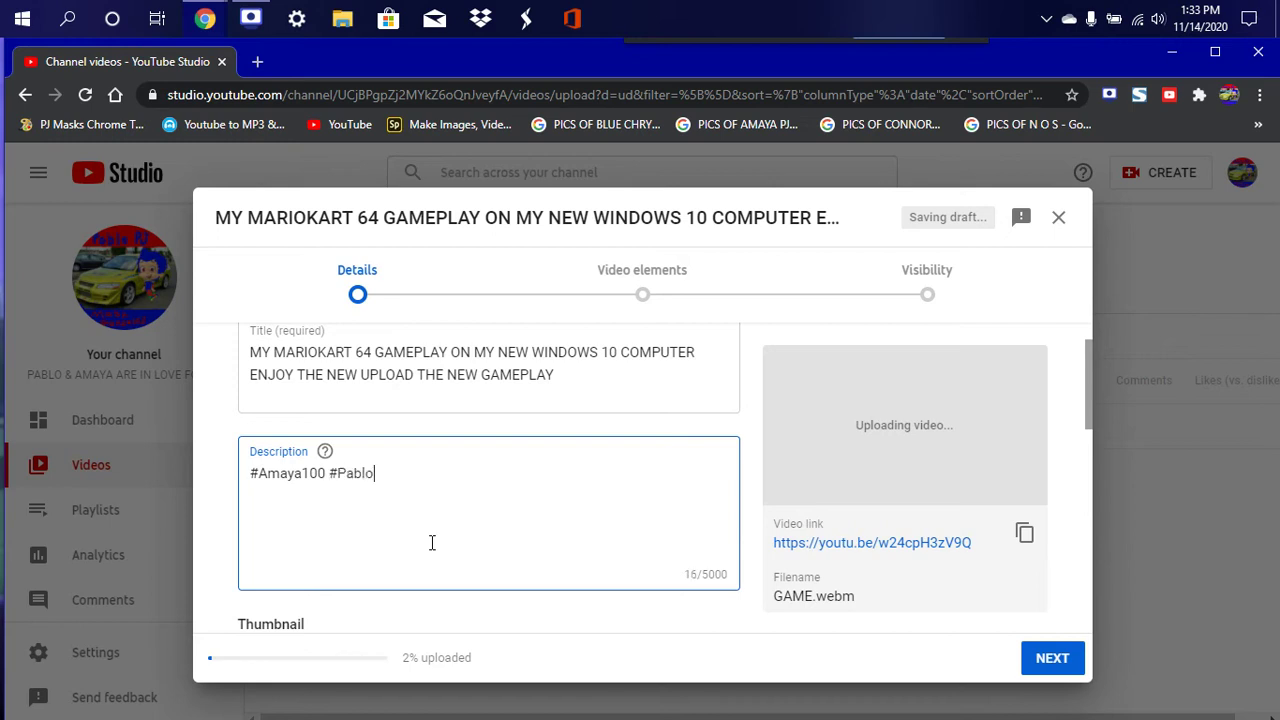
pyautogui.write('37')
pyautogui.write('I HAVE MY NEW ')
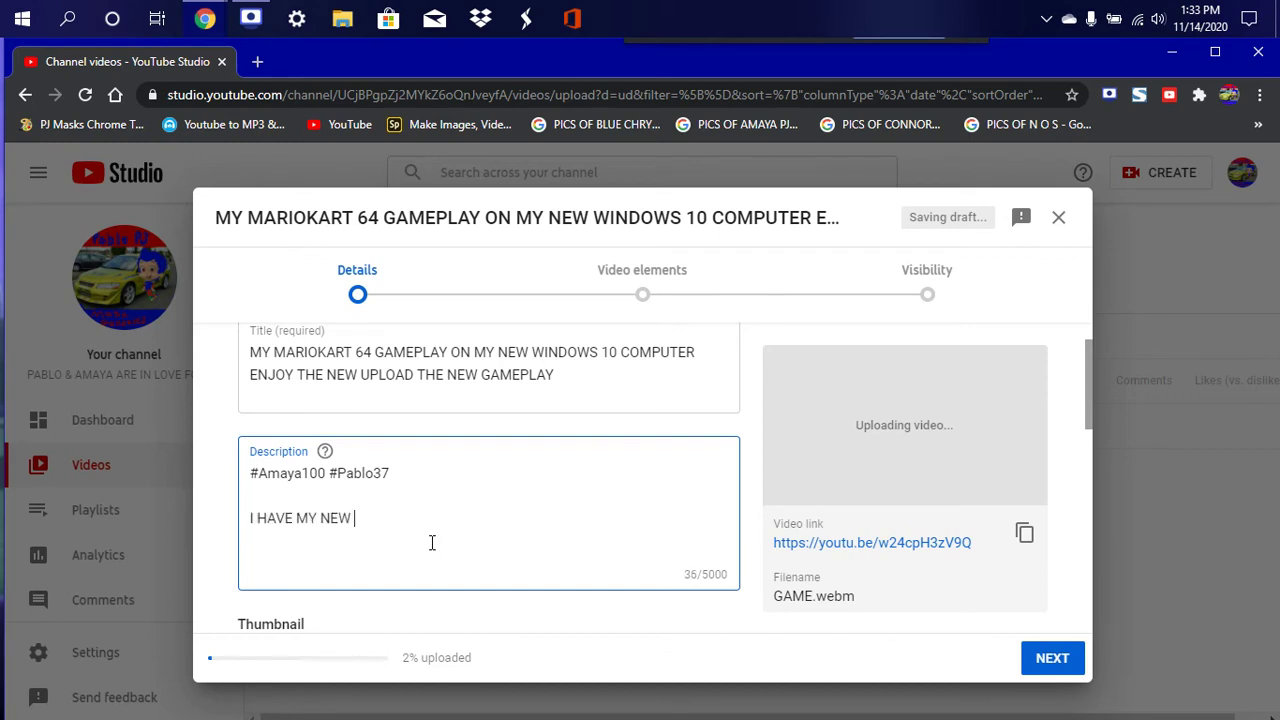
pyautogui.write('WINDOWS 10')
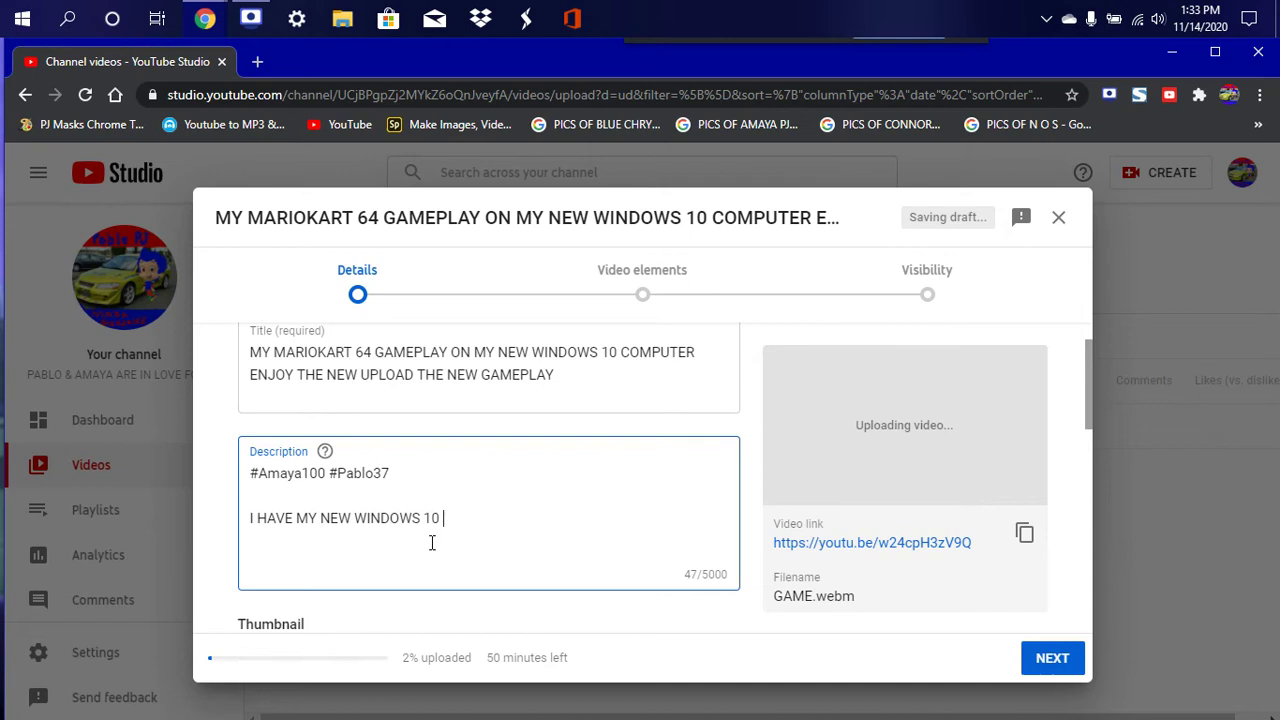
pyautogui.write(' COMPUTER FINALLY NOW TH')
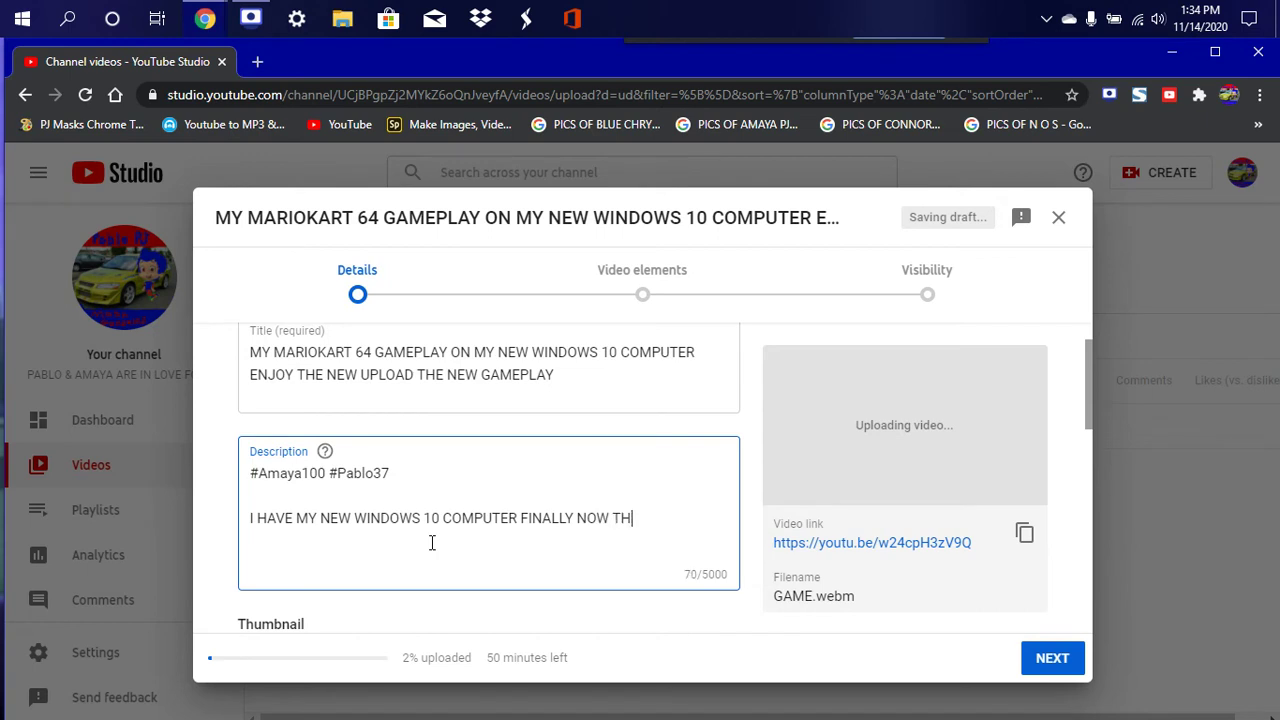
pyautogui.write('E GAME SHOULD ')
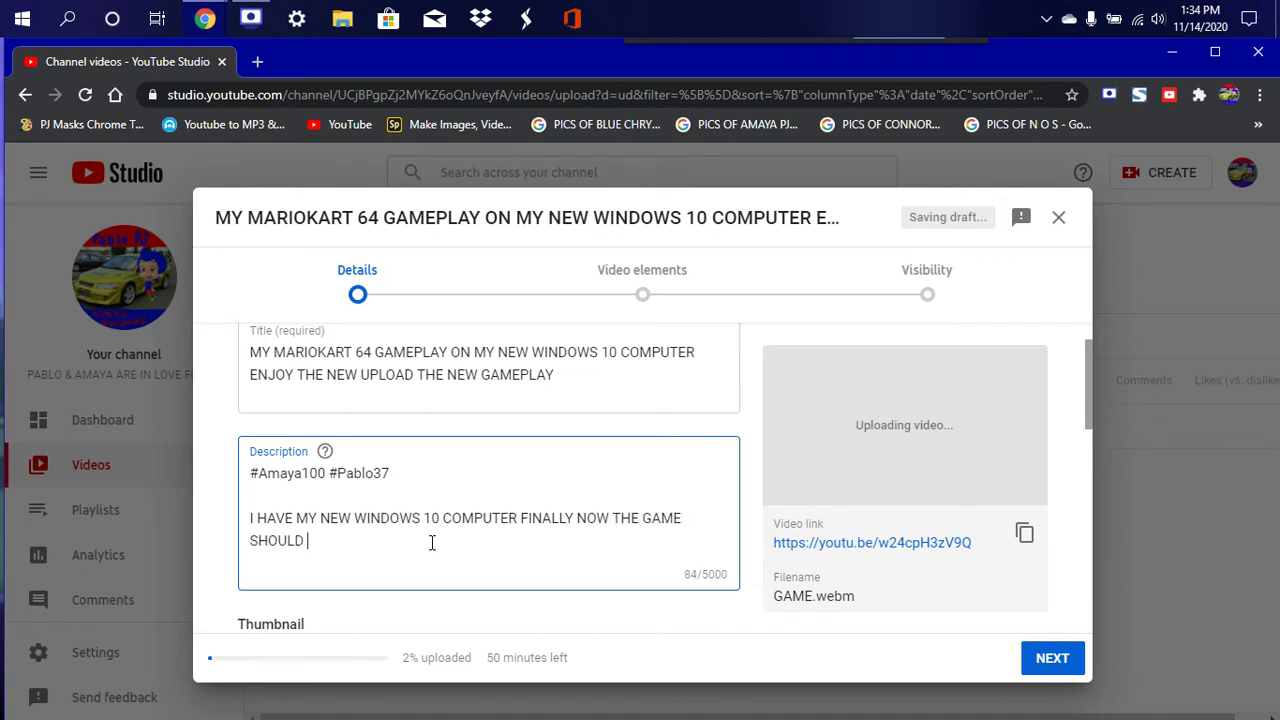
pyautogui.write('COME IN GOOD AUDIO')
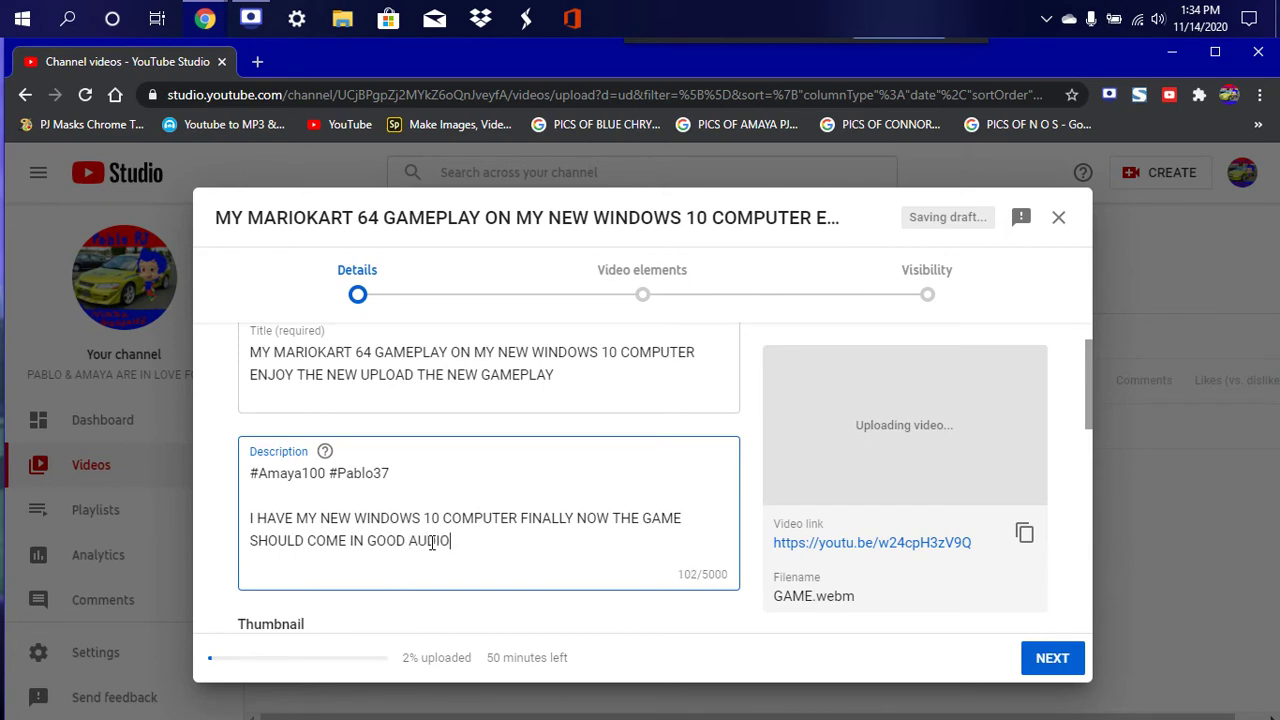
pyautogui.write(' FORMAT IT SHOULD ')
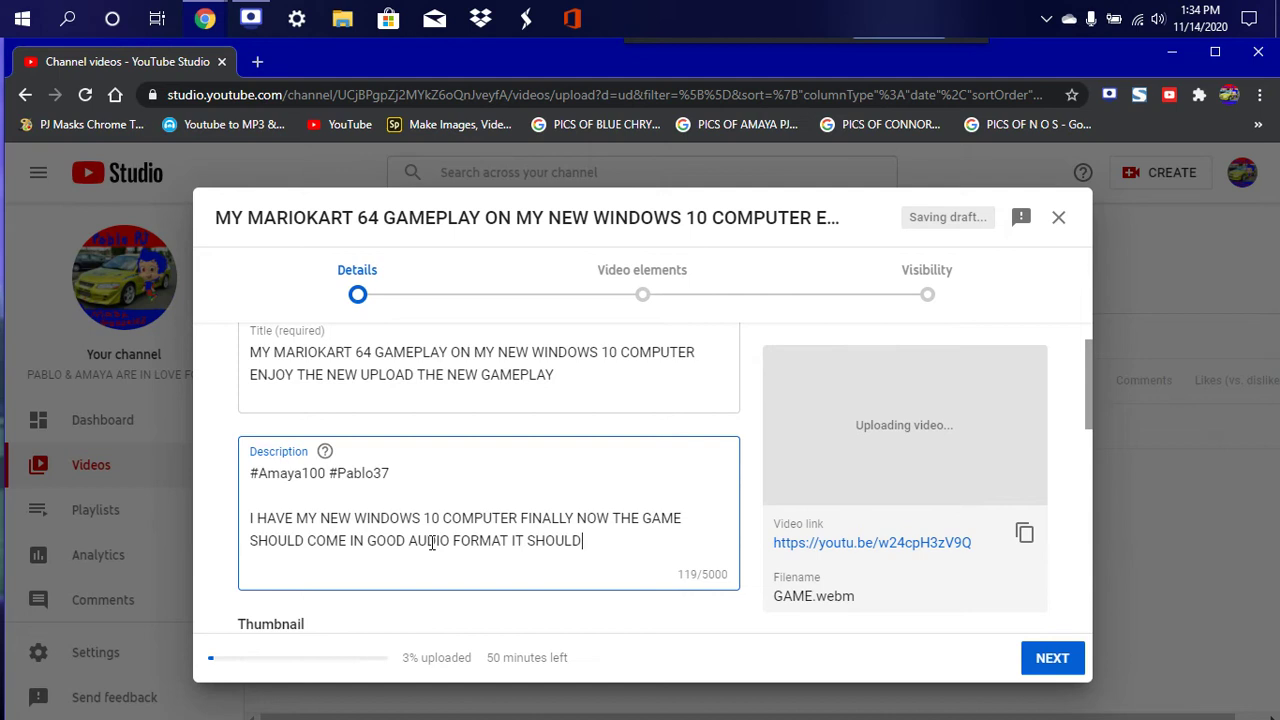
pyautogui.write('AT BEAST BE A GOOD THI')
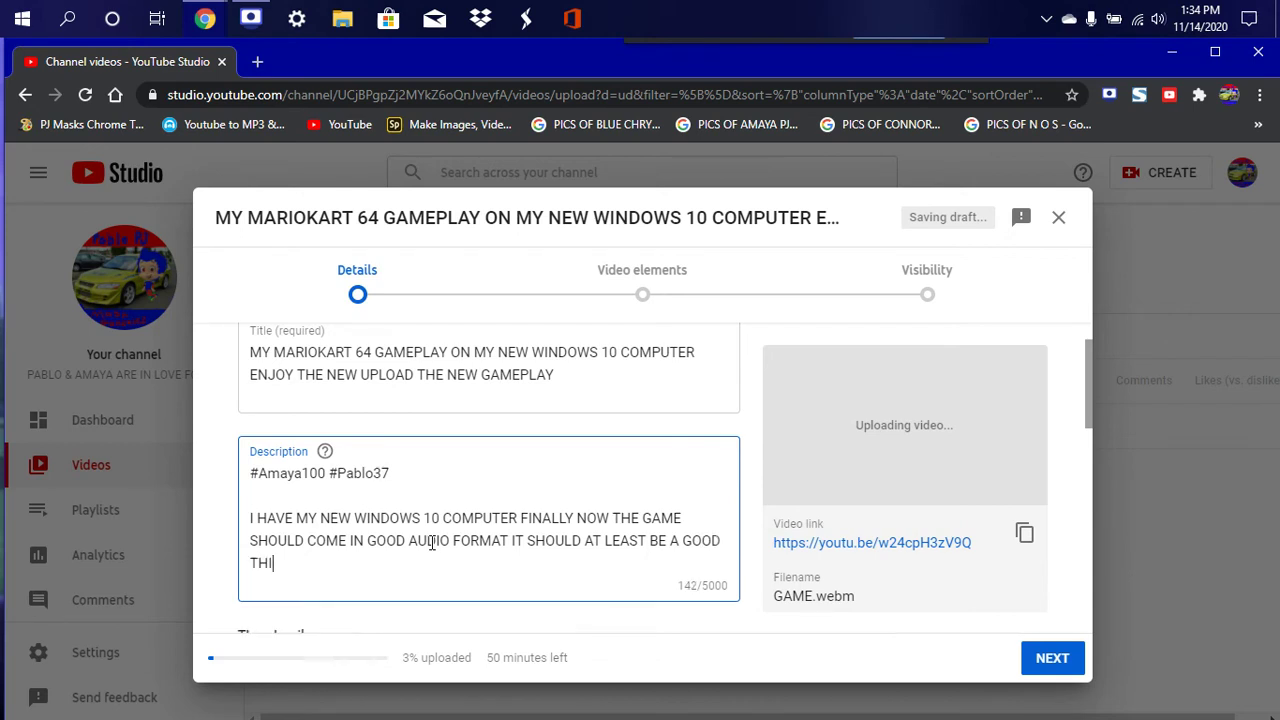
pyautogui.write('NG I GOT HERE')
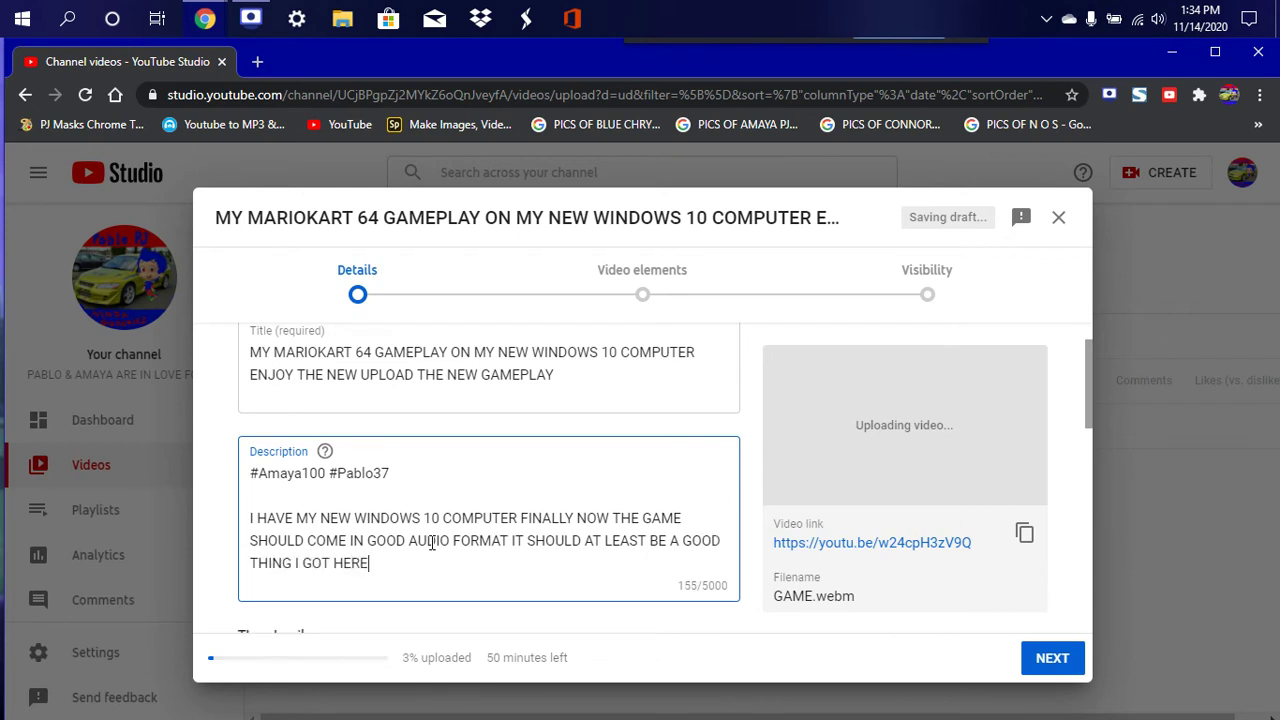
pyautogui.write(' SO MAKE SURE YOU DO NOT')
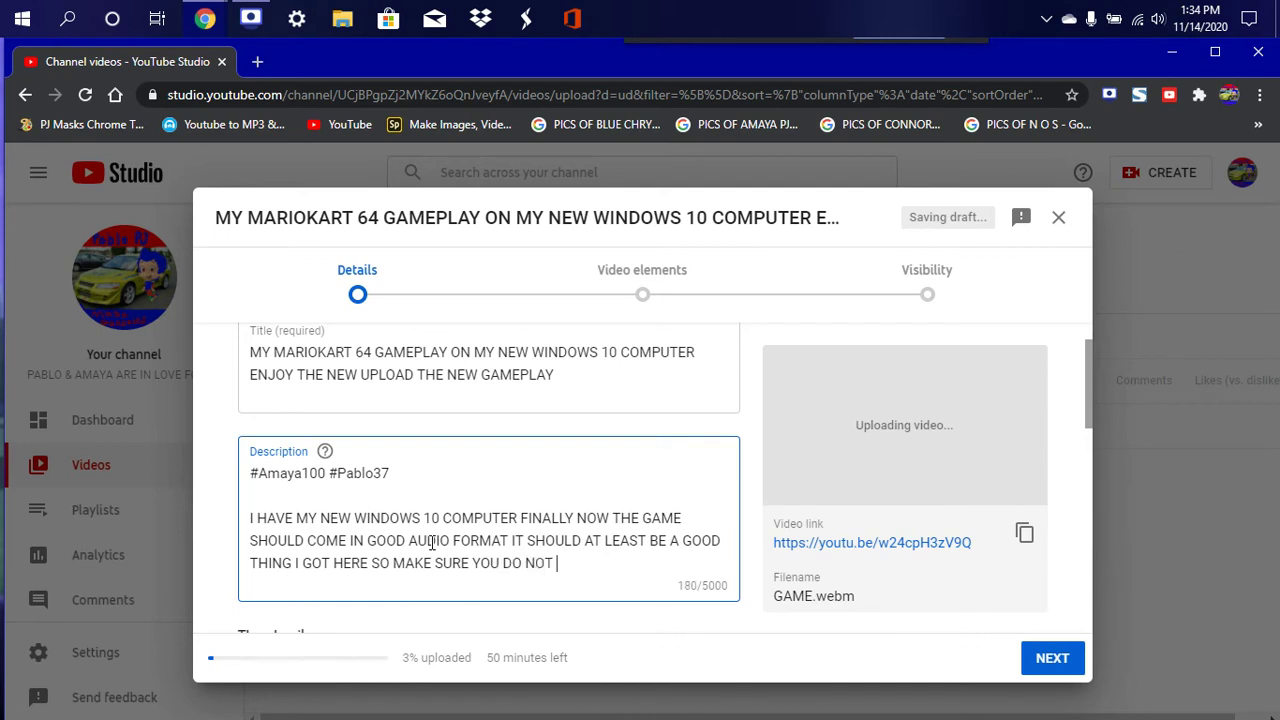
pyautogui.write(' MISS OUT ON MY LATE')
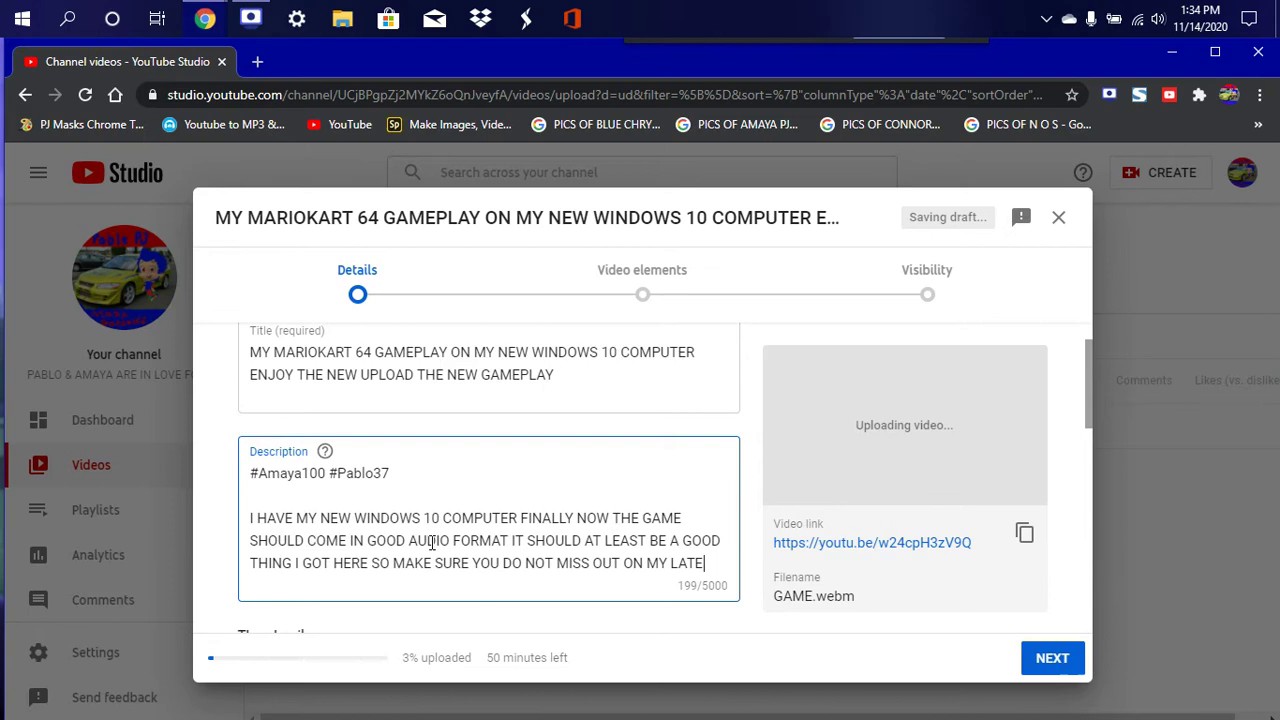
pyautogui.write('ST UPLOADS')
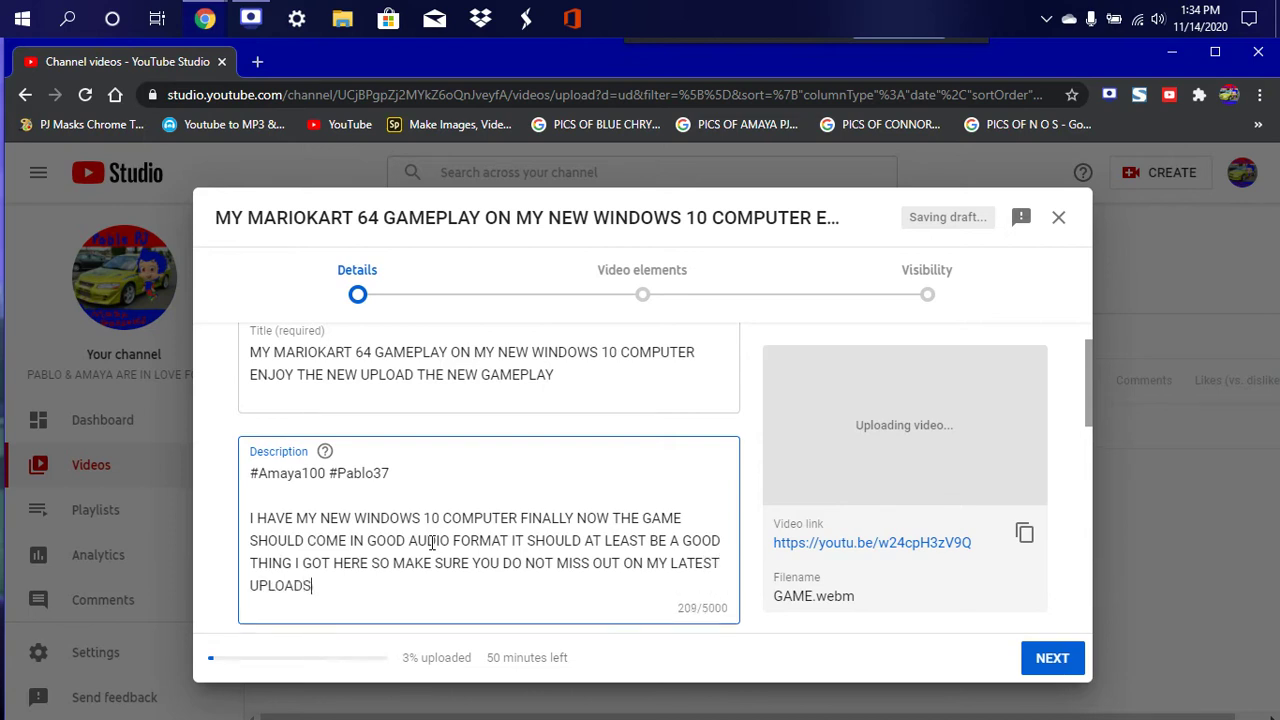
pyautogui.write(' AS YOU SEE IN MY CHANNEL')
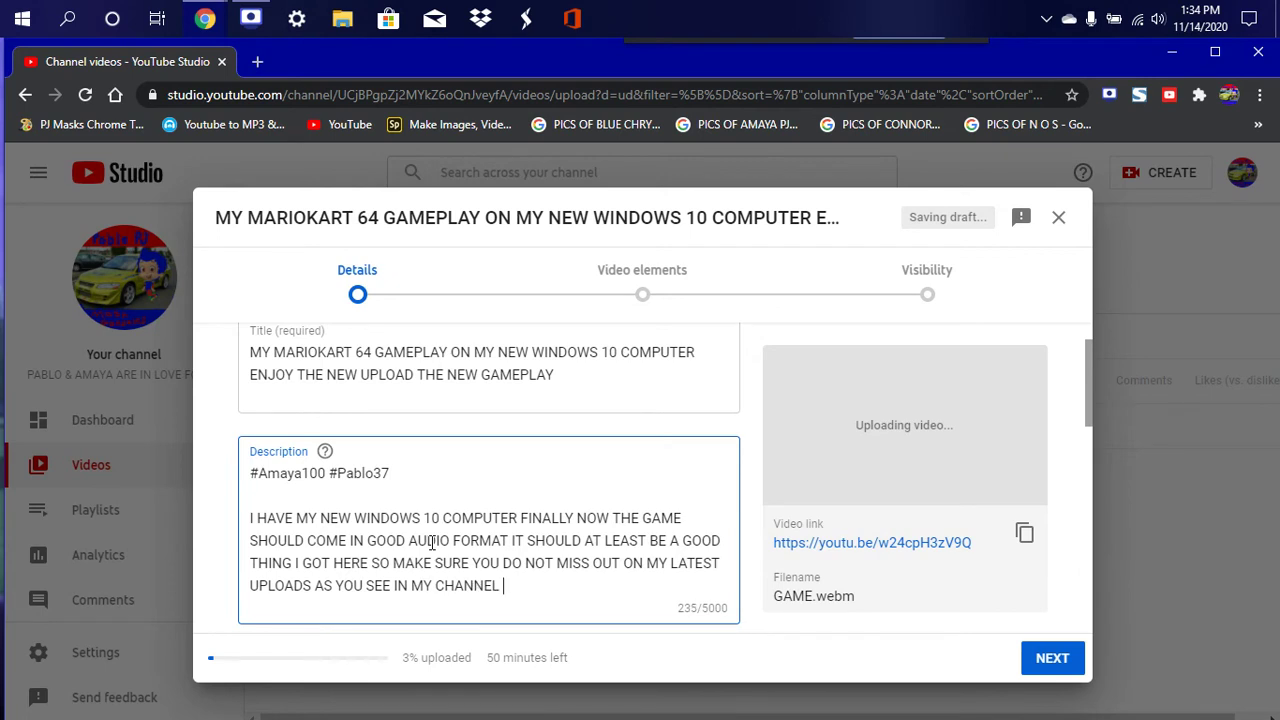
# After a blank line, add 'DO NOT MISS OUT ON MY LATEST UPLOADS' and the no-reupload warning.
pyautogui.press('Return')
pyautogui.scroll(-1, 432, 542)
pyautogui.press('Return')
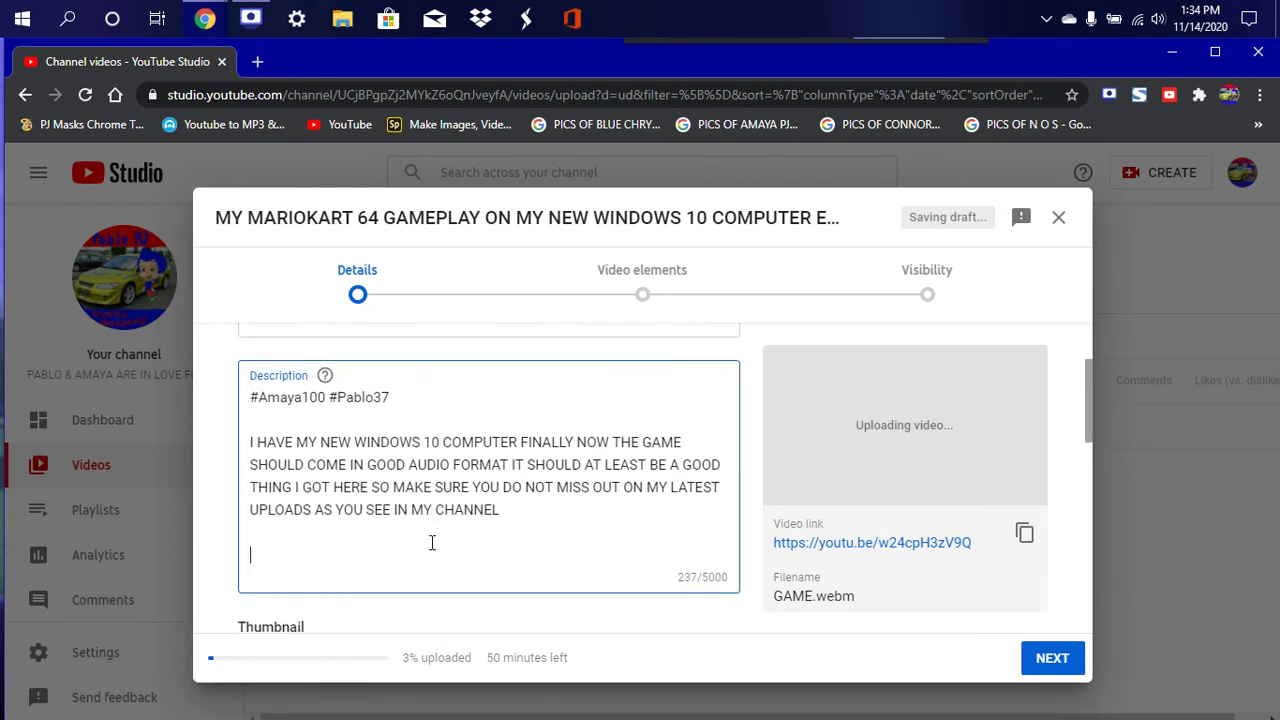
pyautogui.scroll(-1, 432, 542)
pyautogui.write('DO ')
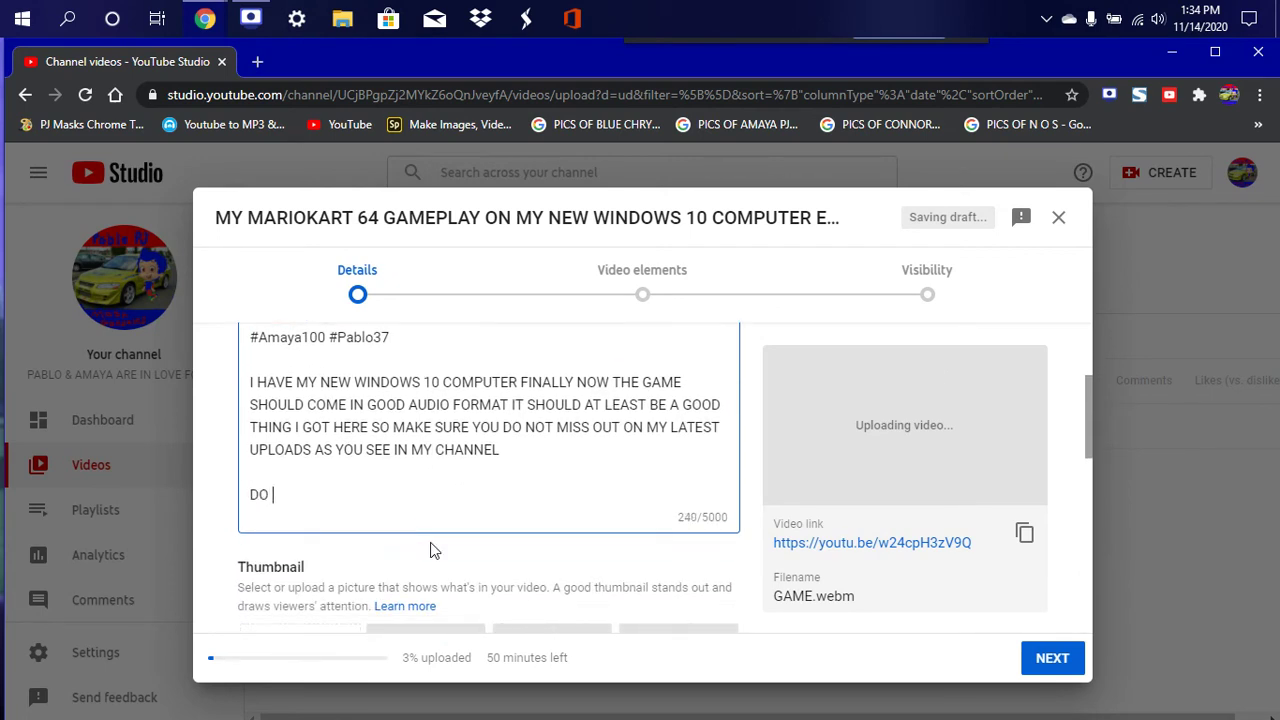
pyautogui.write('NOT MISS OUT ON MY LATEST UPLOADS AS YOU SEE IN MY CHANNEL  DO NOT ')
pyautogui.write('REUPLOA')
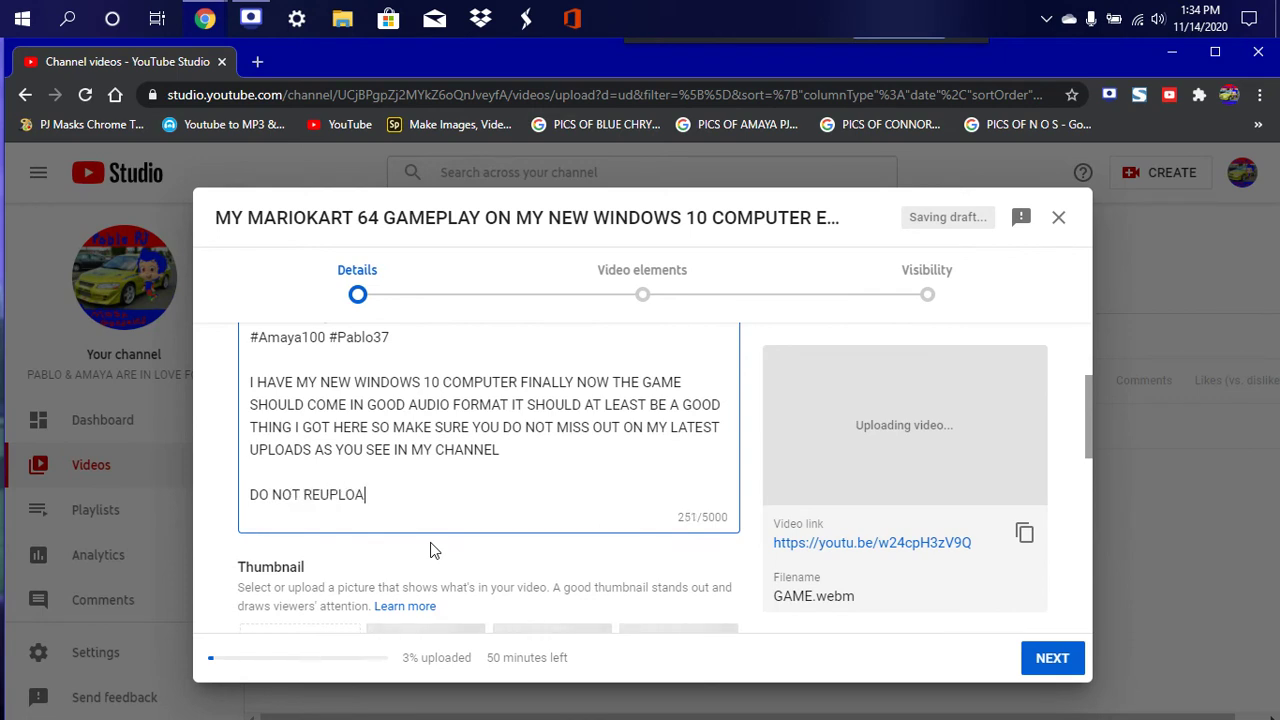
pyautogui.write('D MY VIDE')
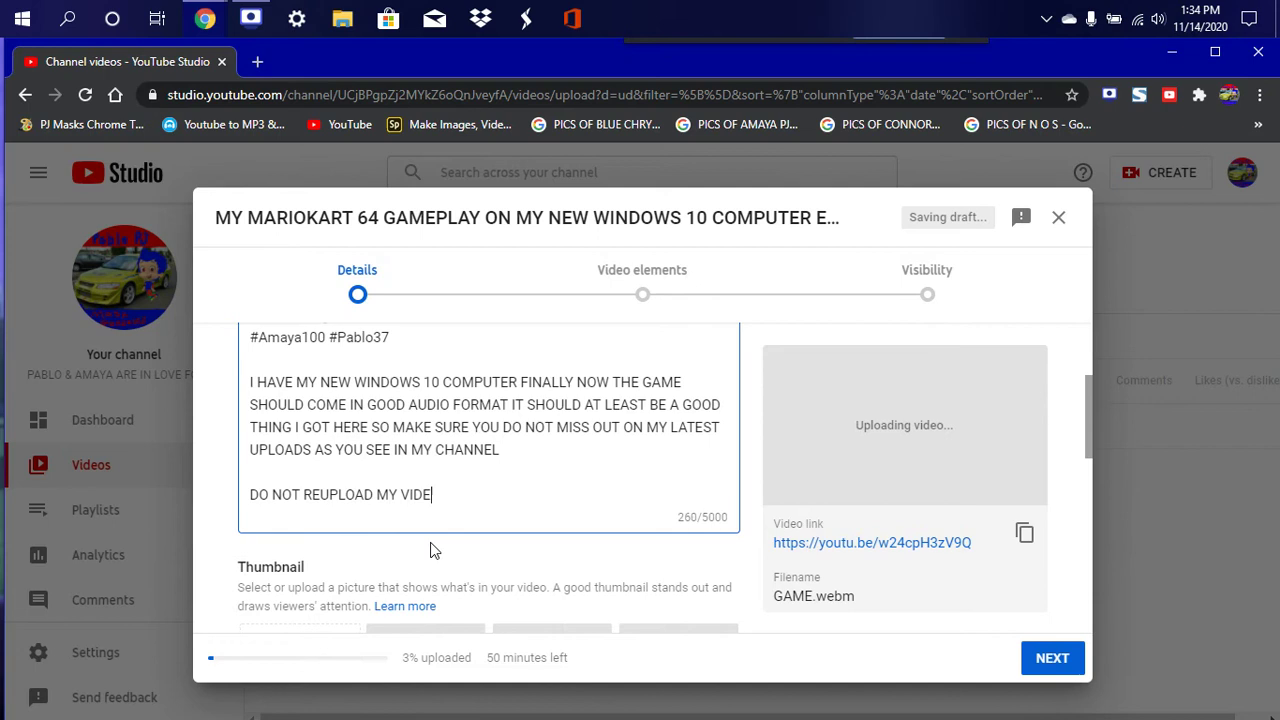
pyautogui.write('OS IN MY CHAN')
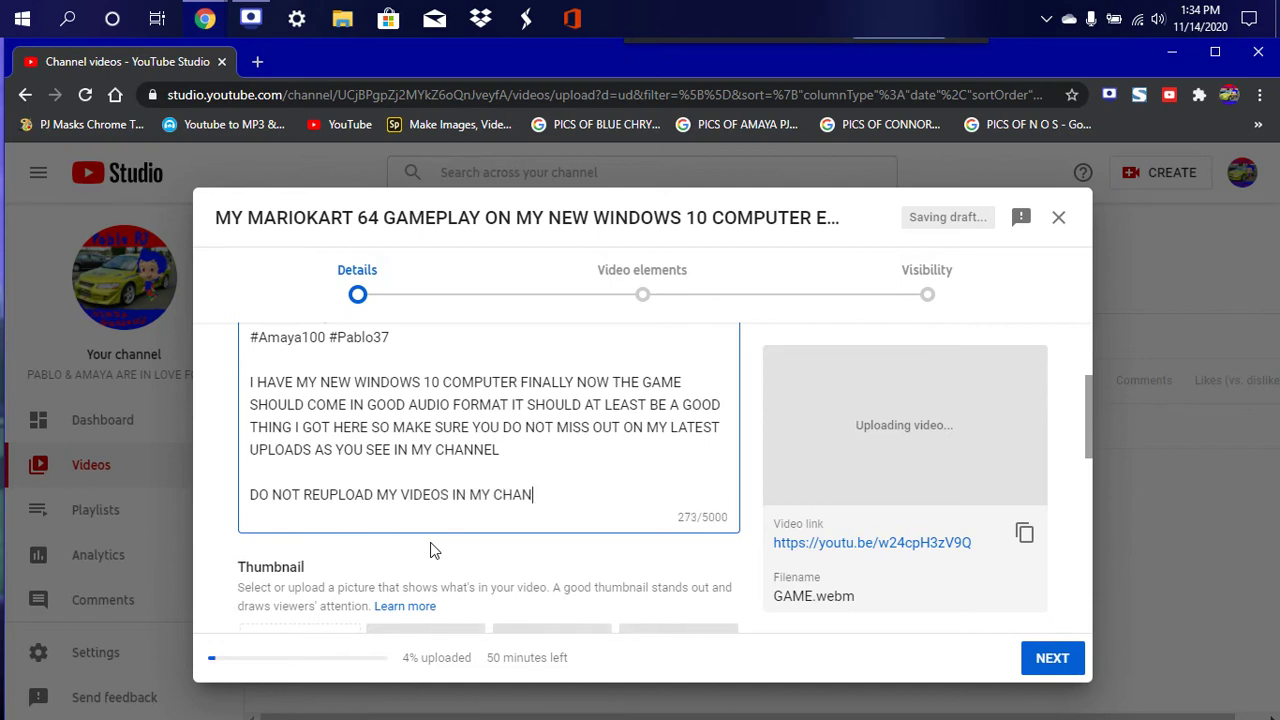
pyautogui.write('NEL OR I WI')
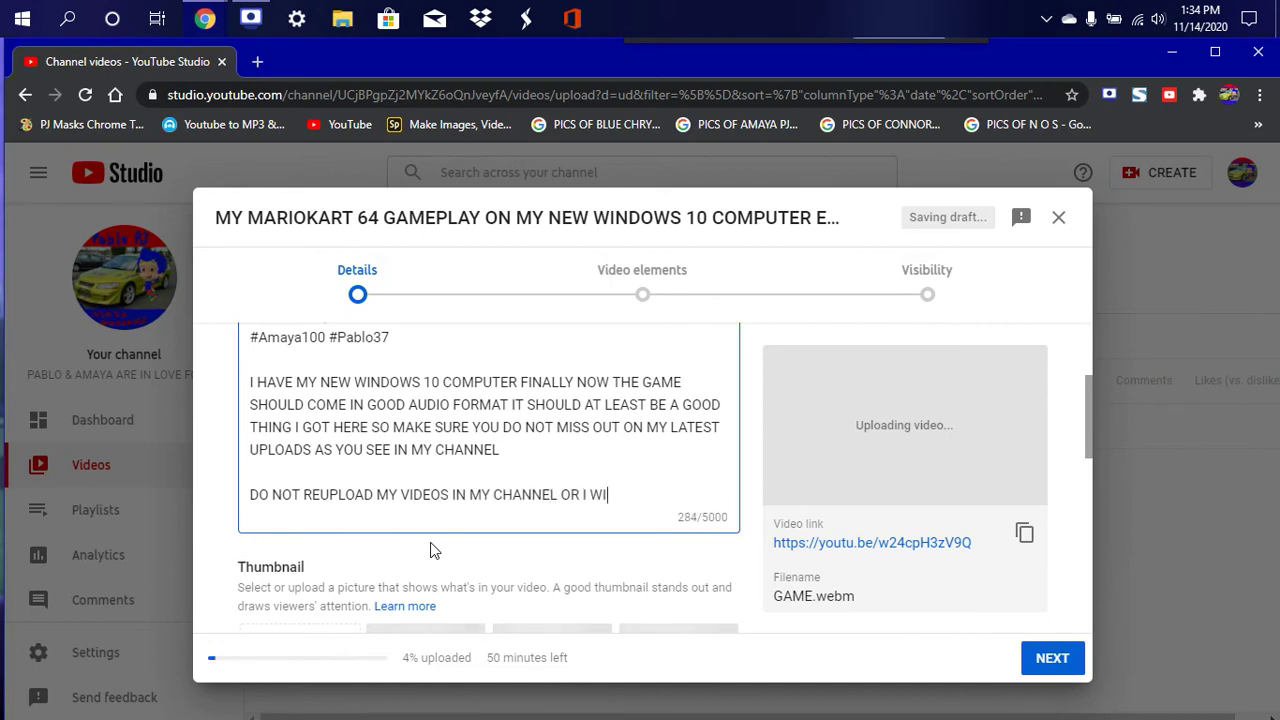
pyautogui.write('LL TAKE YOUR ')
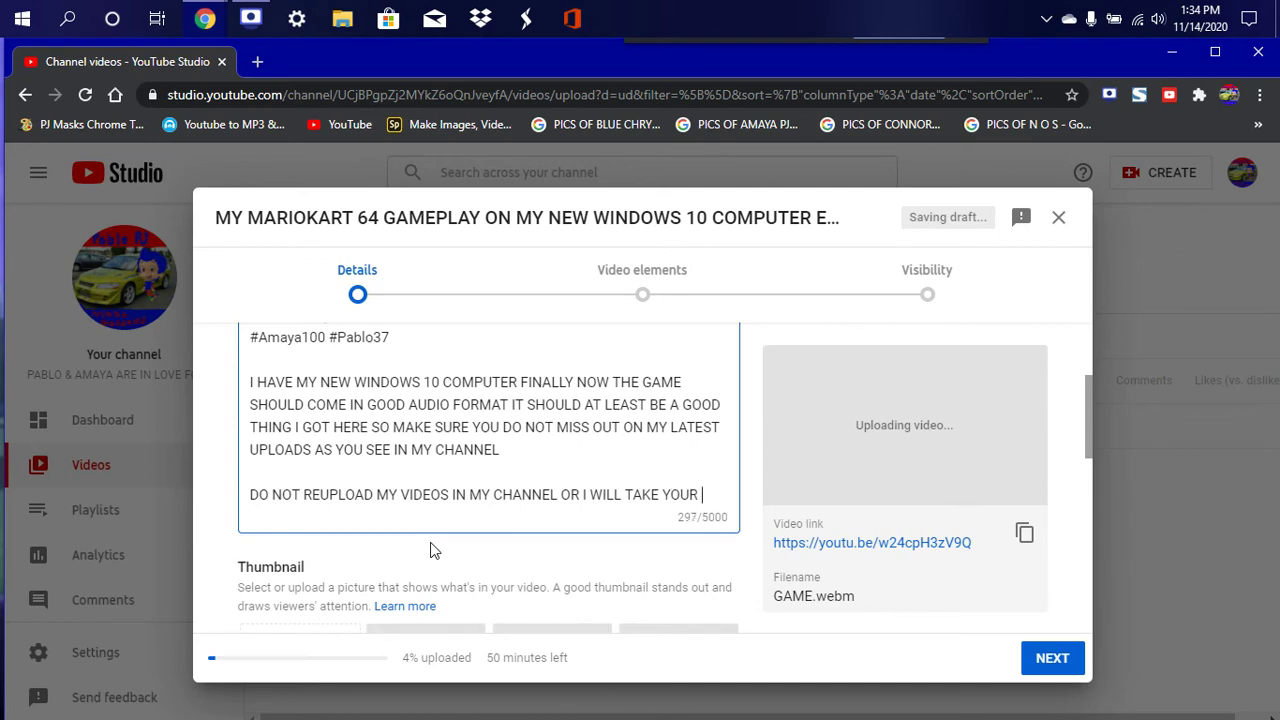
pyautogui.write('VIDEO DOWN.')
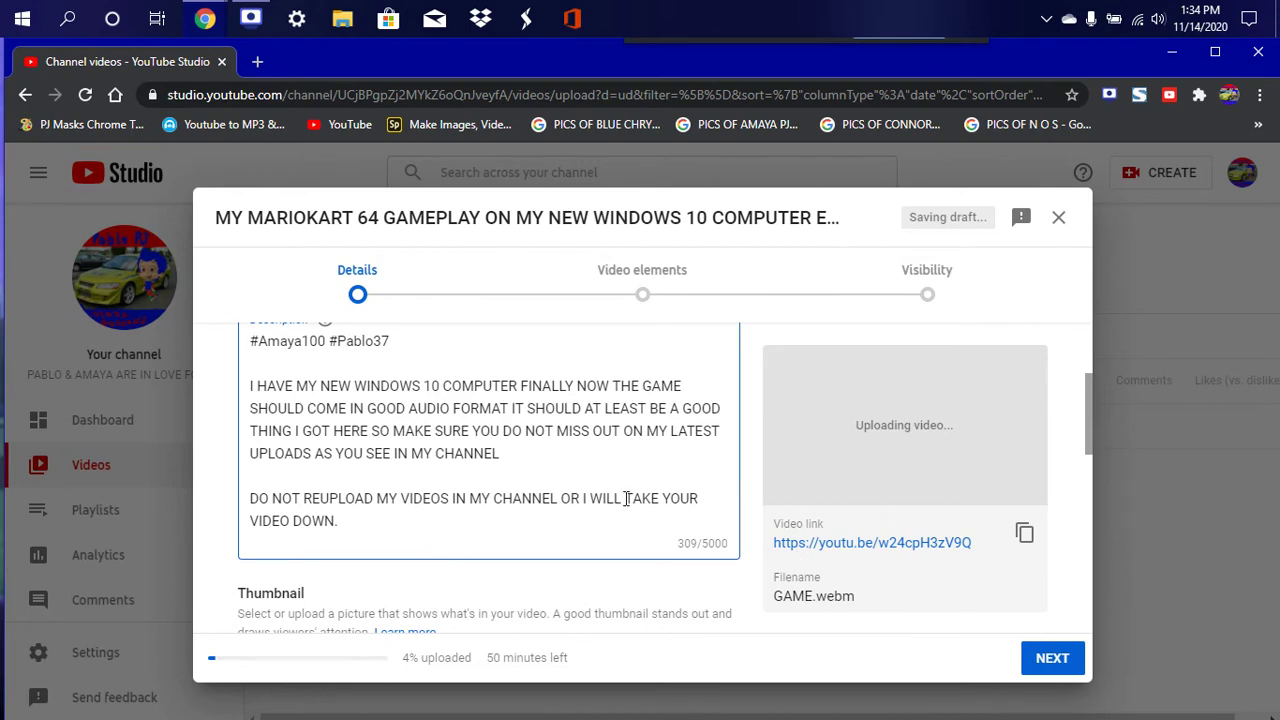
# Set the Audience option to 'No, it's not made for kids'.
pyautogui.scroll(-2, 626, 498)
pyautogui.scroll(-4, 626, 498)
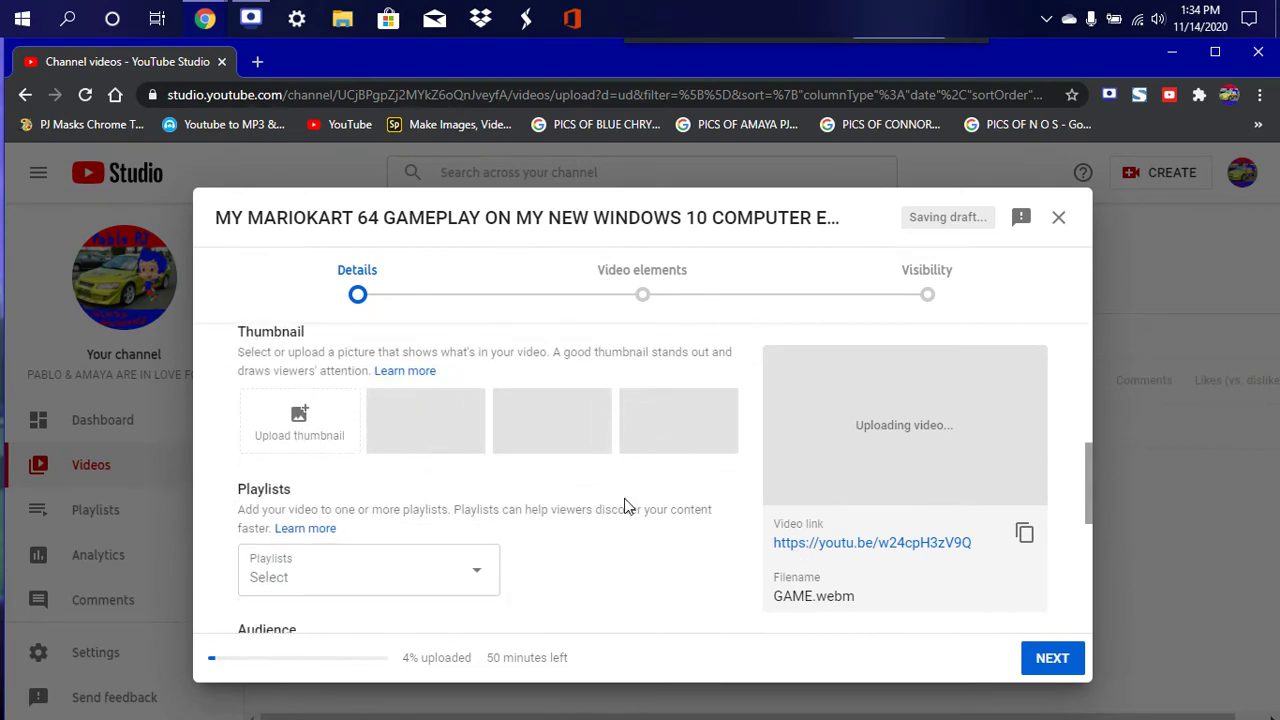
pyautogui.scroll(-1, 626, 508)
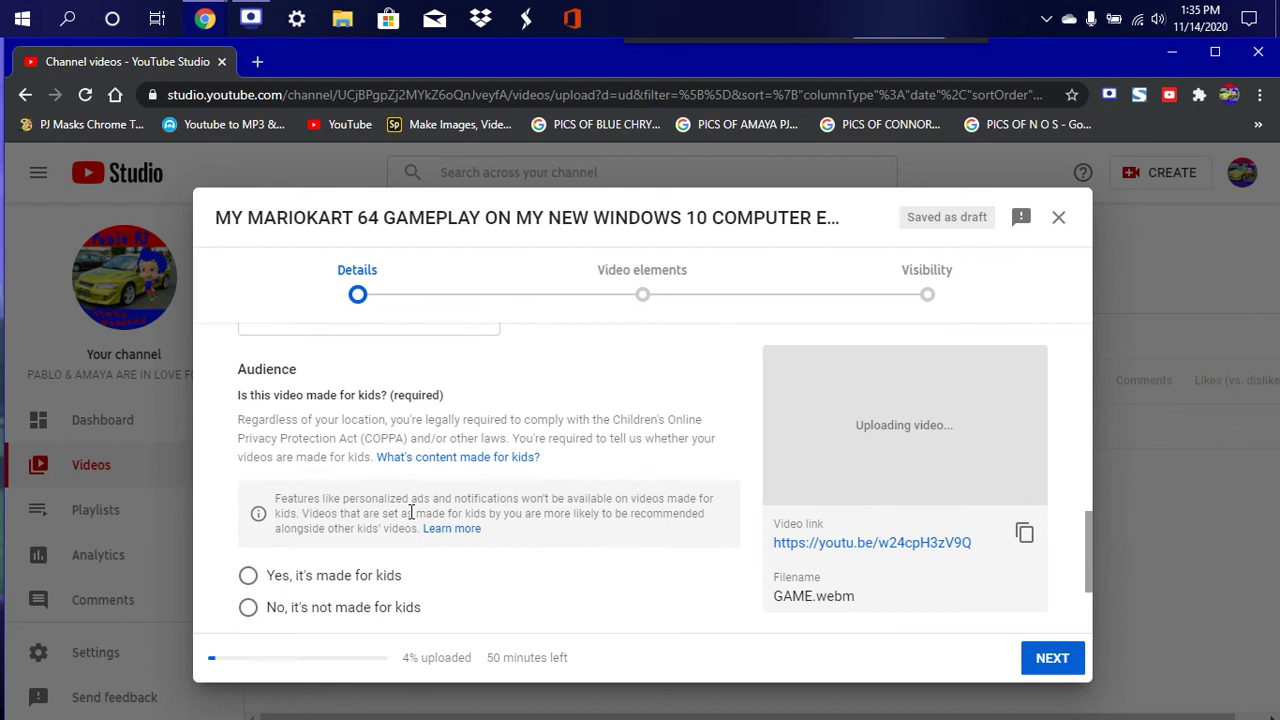
pyautogui.scroll(-1, 363, 520)
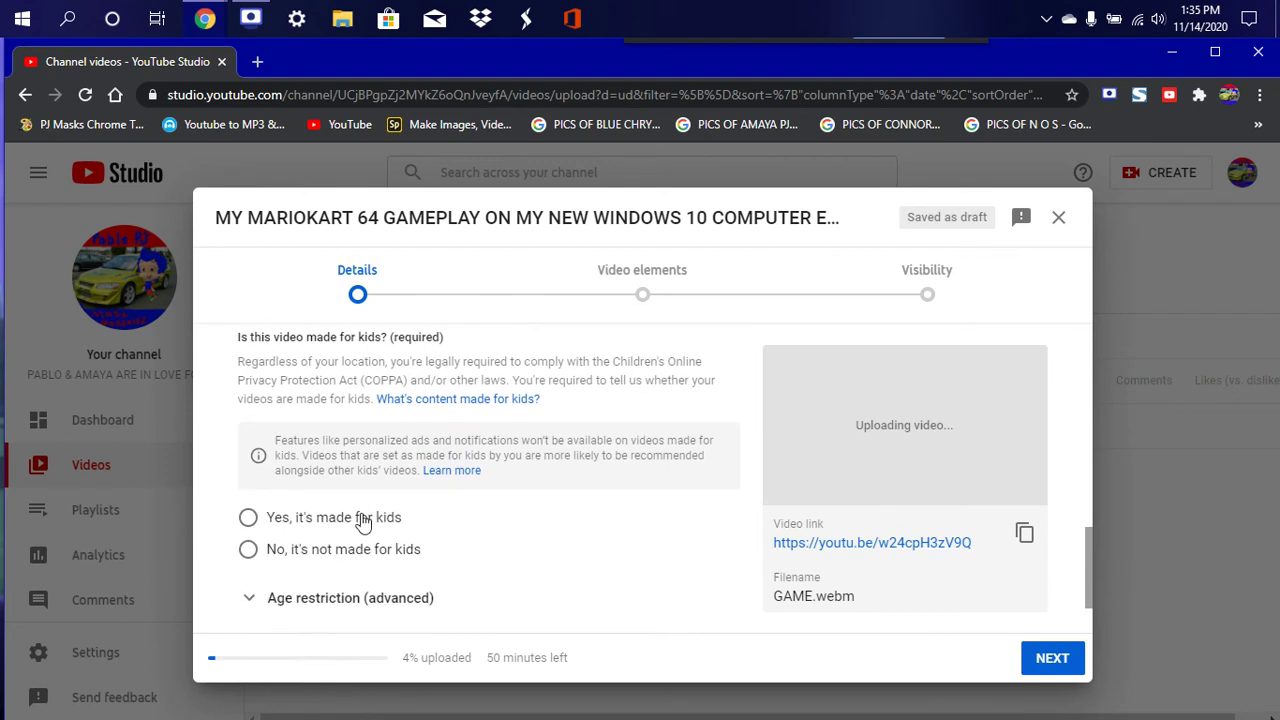
pyautogui.click(248, 555)
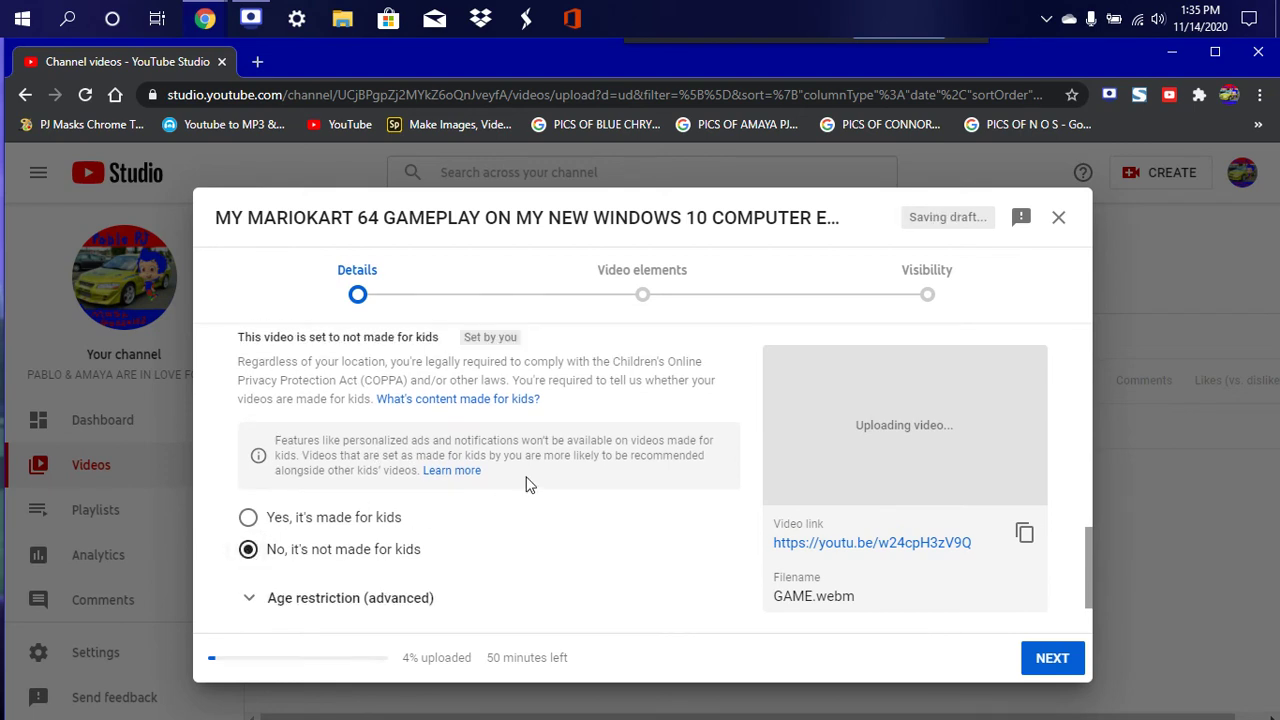
pyautogui.scroll(-1, 528, 483)
pyautogui.scroll(2, 528, 483)
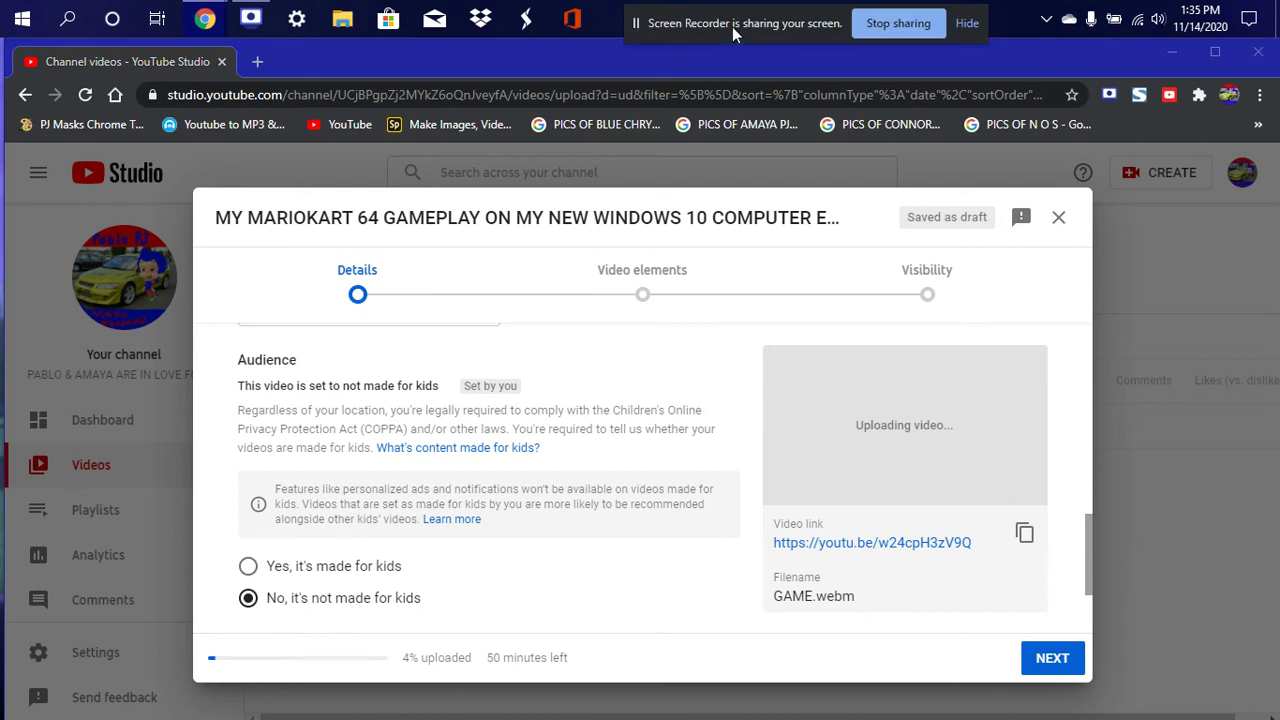
pyautogui.moveTo(732, 26); pyautogui.dragTo(737, 64)
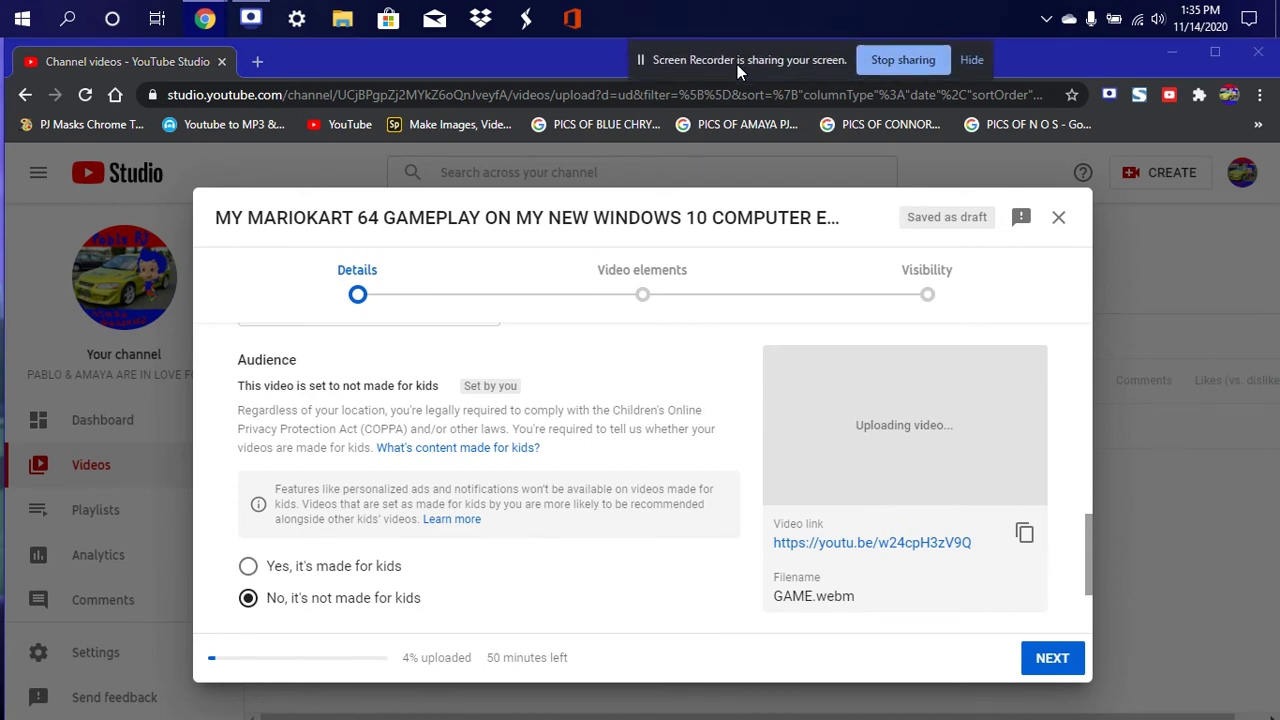
pyautogui.click(620, 55)
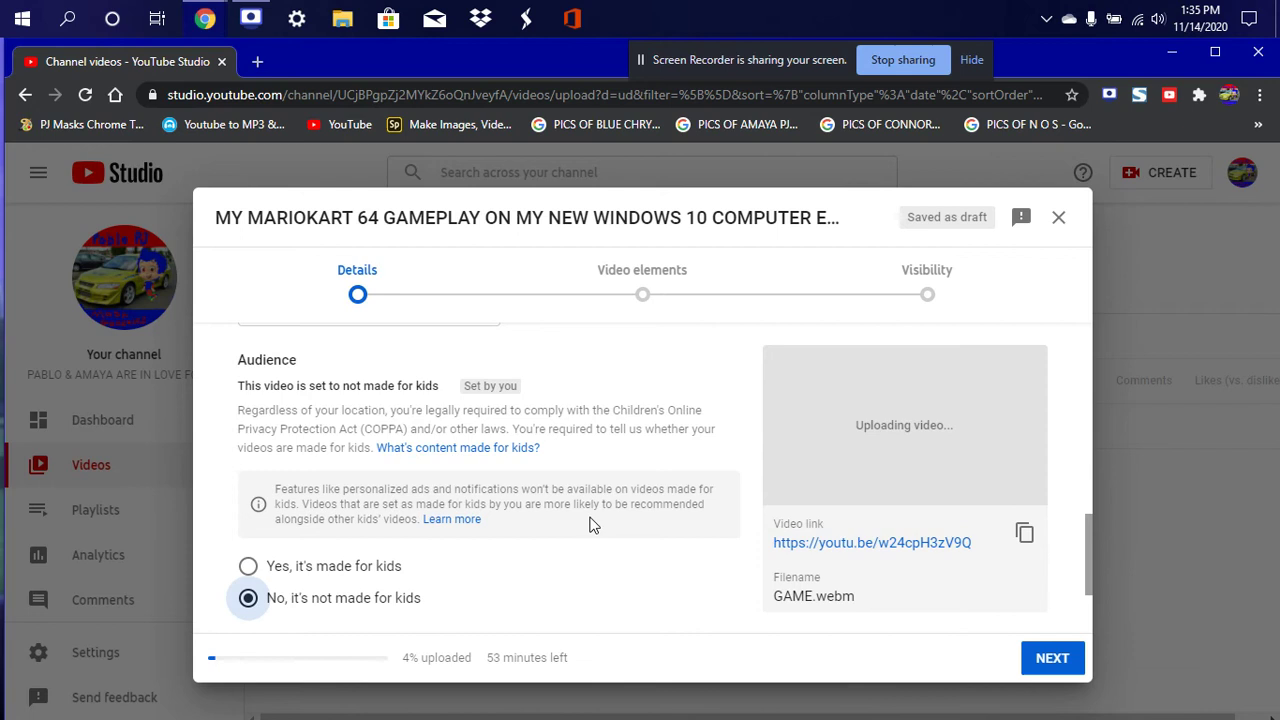
pyautogui.scroll(-2, 583, 508)
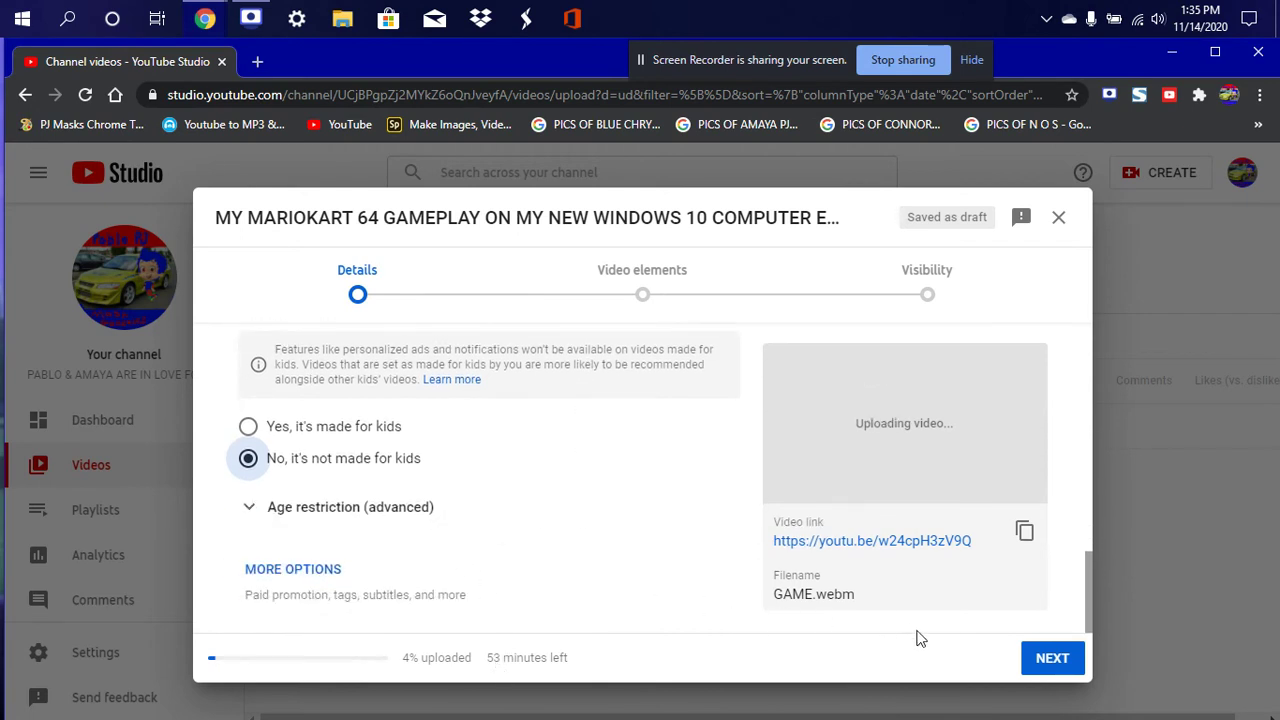
# Advance past Video elements to Visibility and publish the video as Public.
pyautogui.click(1052, 659)
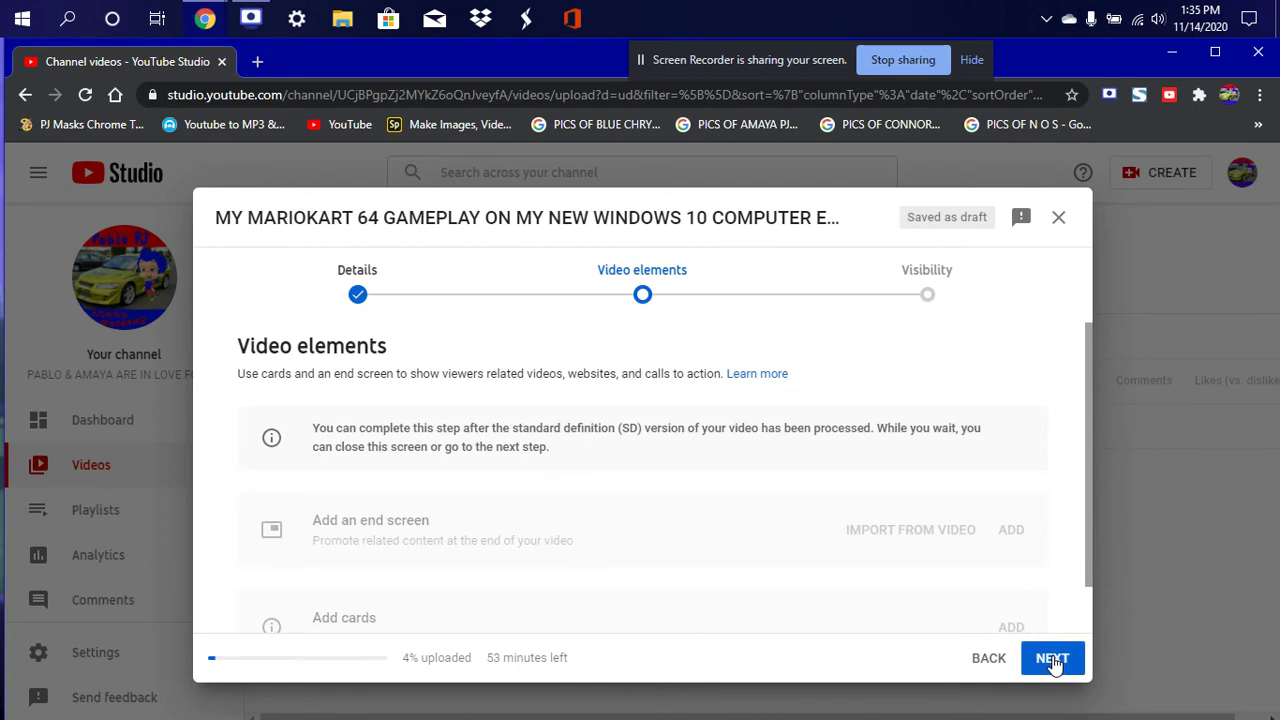
pyautogui.click(1052, 659)
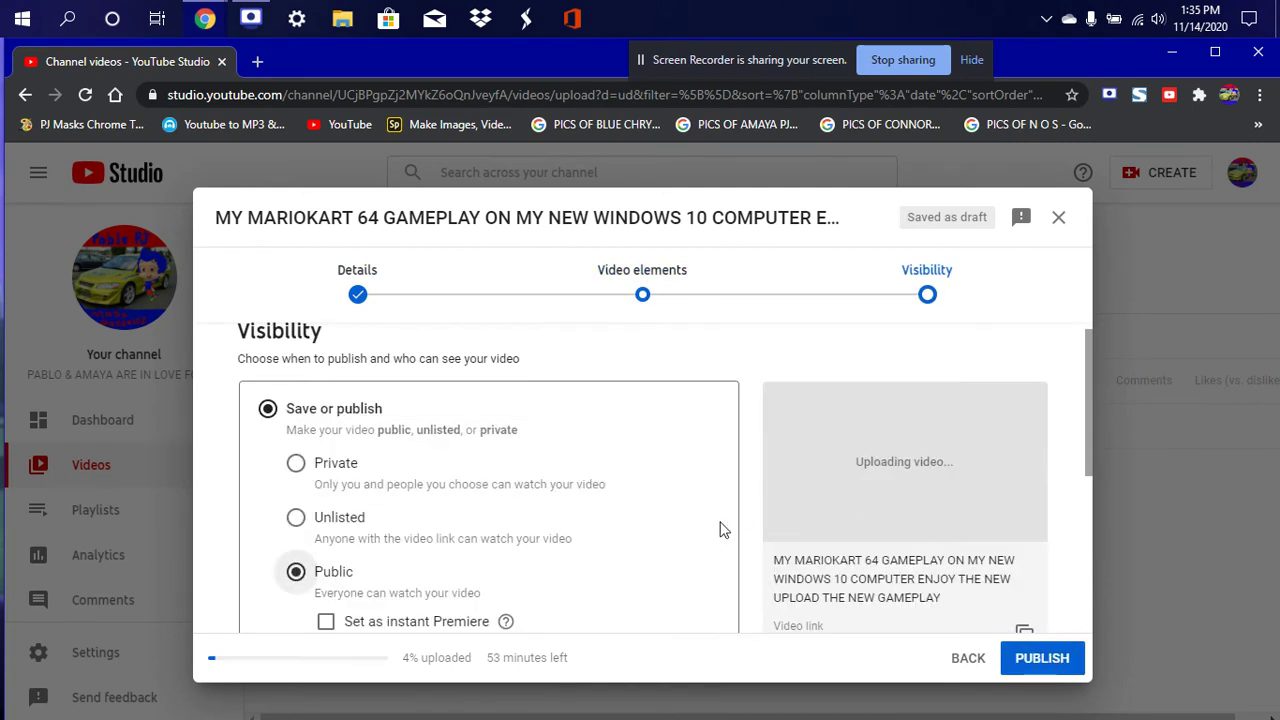
pyautogui.scroll(-2, 720, 530)
pyautogui.scroll(2, 720, 530)
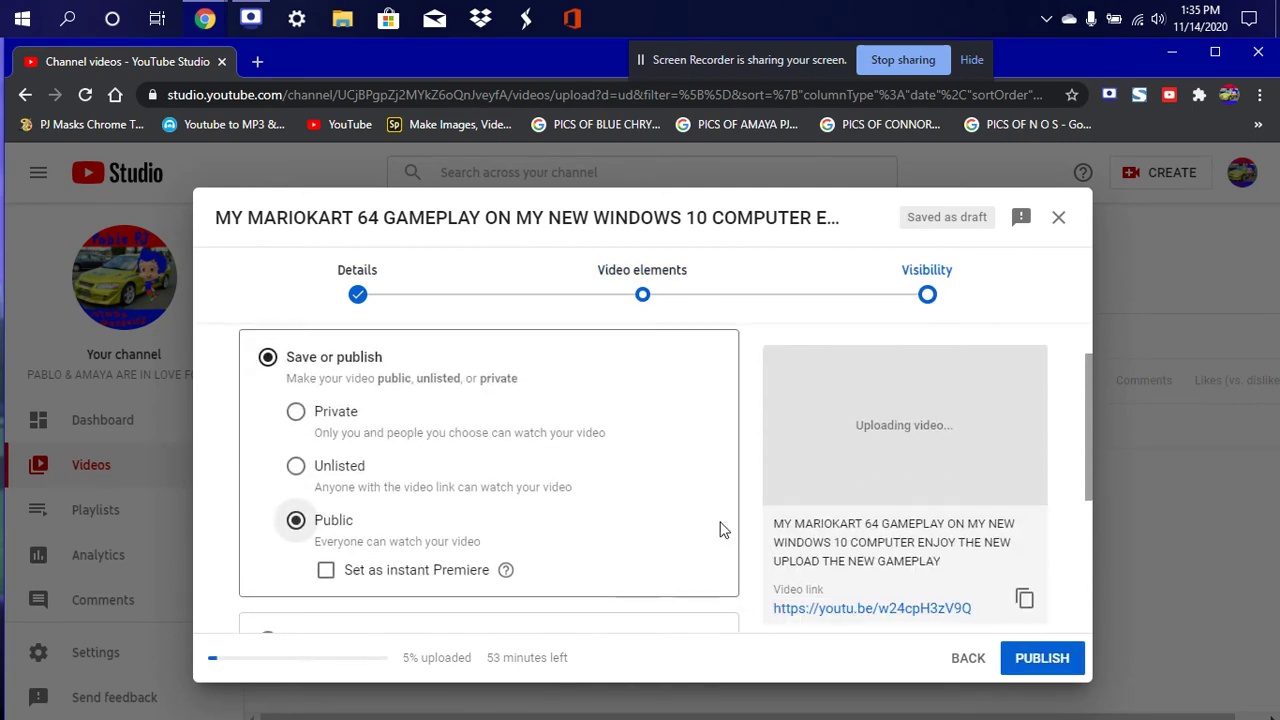
pyautogui.scroll(1, 724, 530)
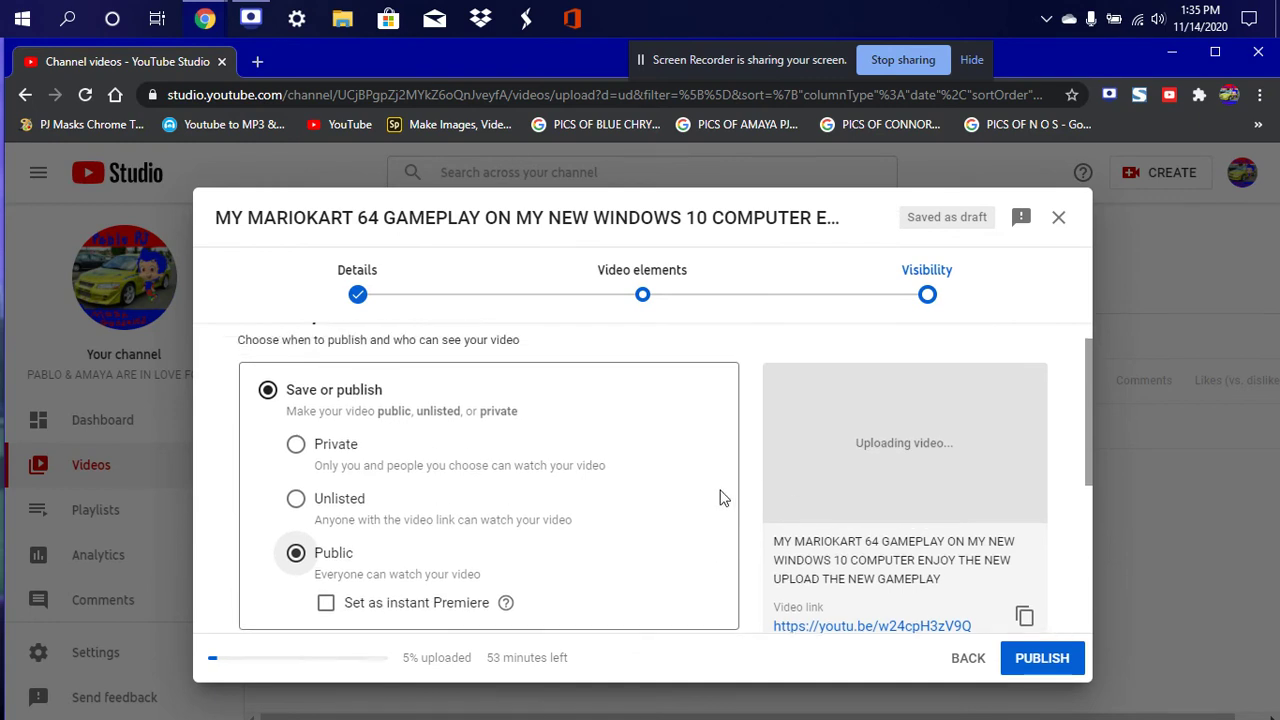
pyautogui.scroll(1, 724, 498)
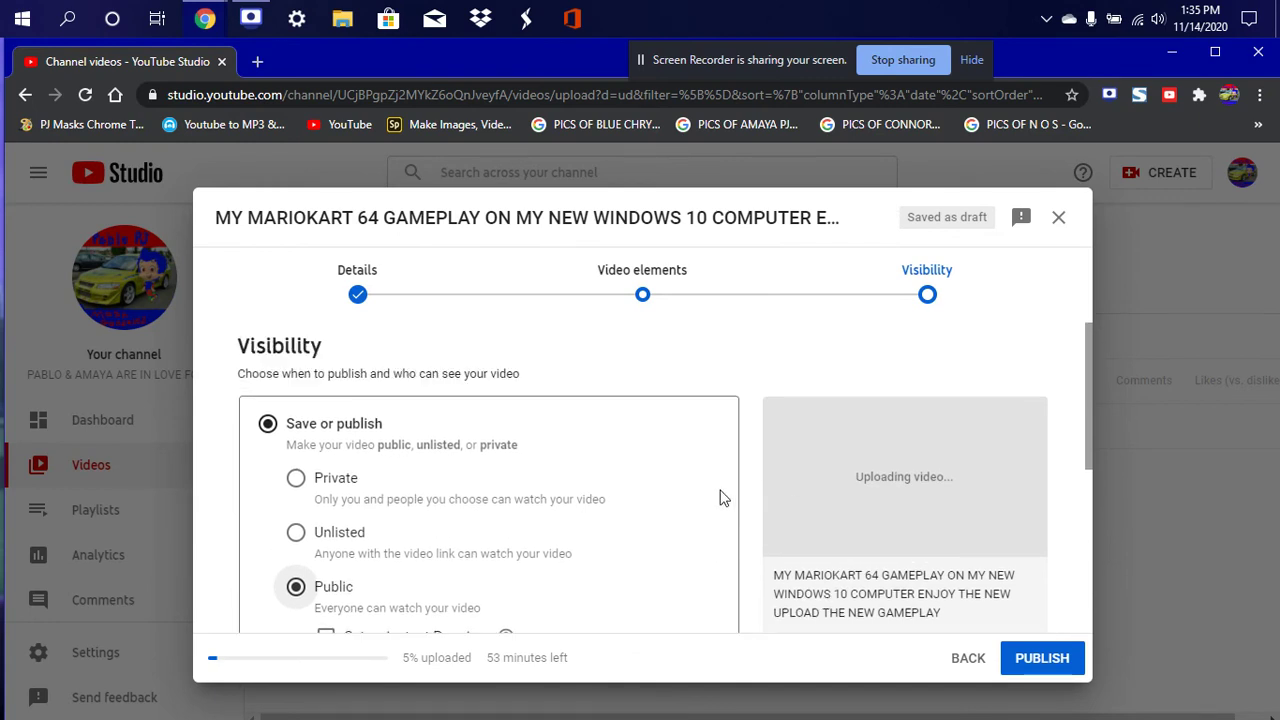
pyautogui.click(1052, 664)
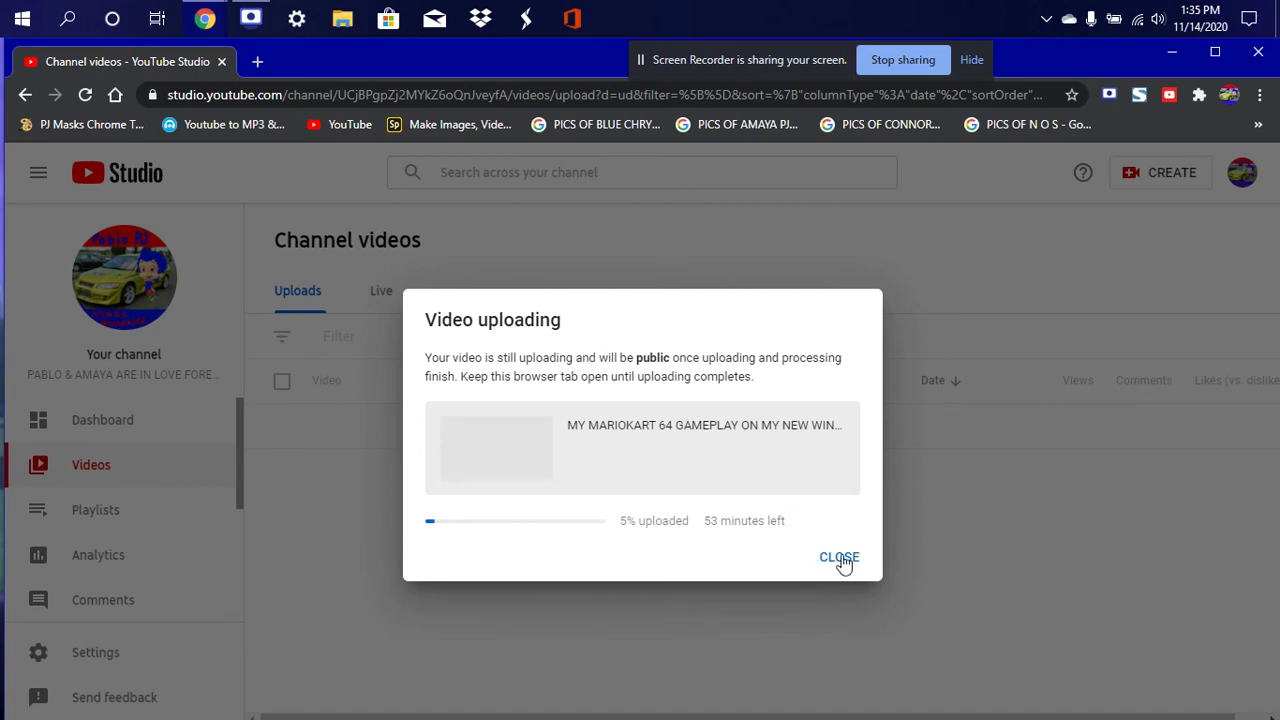
# Close the Video uploading dialog to return to the Channel videos list.
pyautogui.click(839, 558)
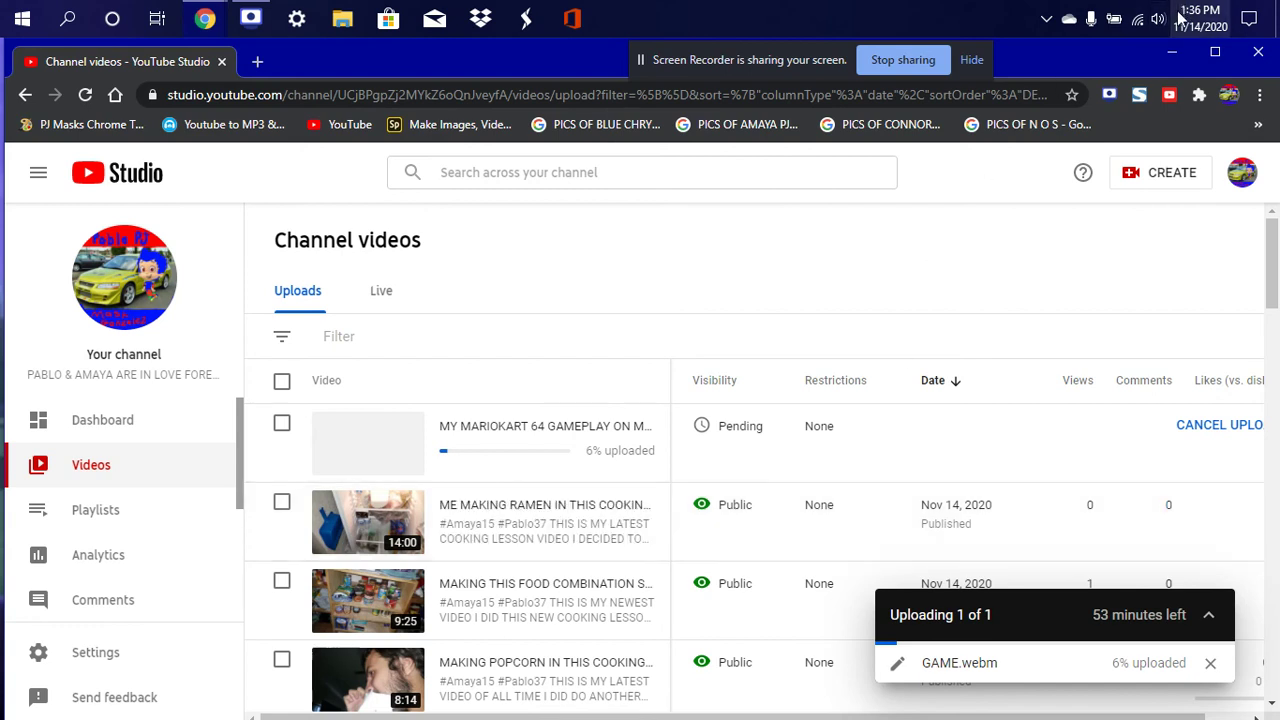
# Minimize Chrome and bring up the Screen Recorder window from the taskbar.
pyautogui.click(1172, 54)
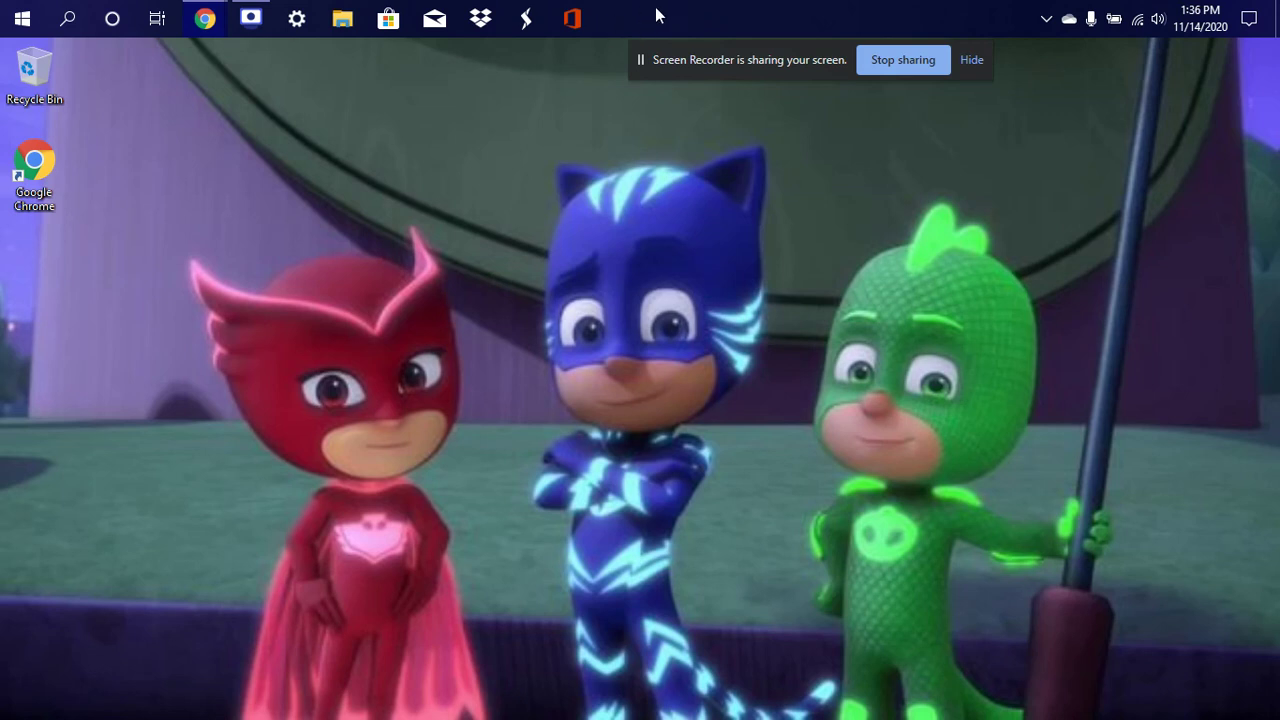
pyautogui.click(240, 36)
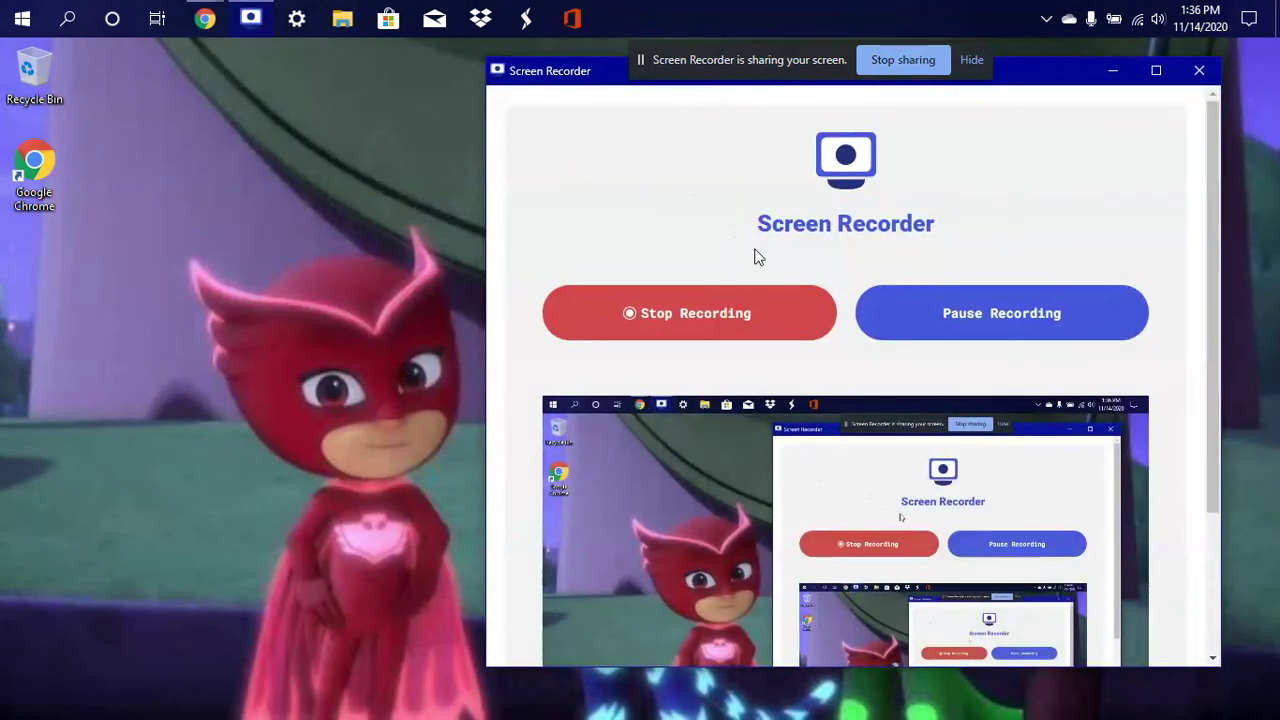